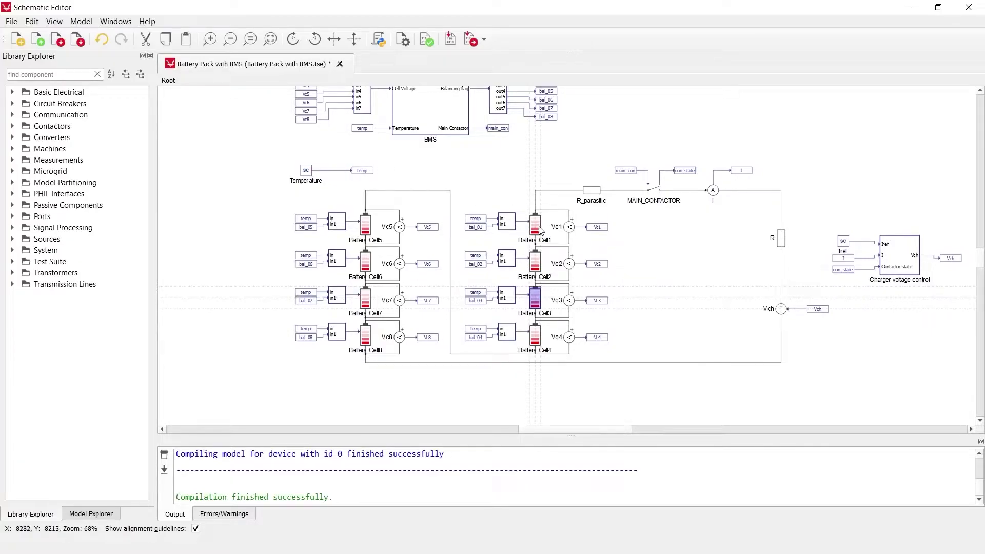
Examine the BMS block above the battery cells by selecting it with its cell-voltage inputs and balancing outputs.
mouse_move(540, 231)
scroll(513, 193, up, 3)
scroll(513, 193, left, 2)
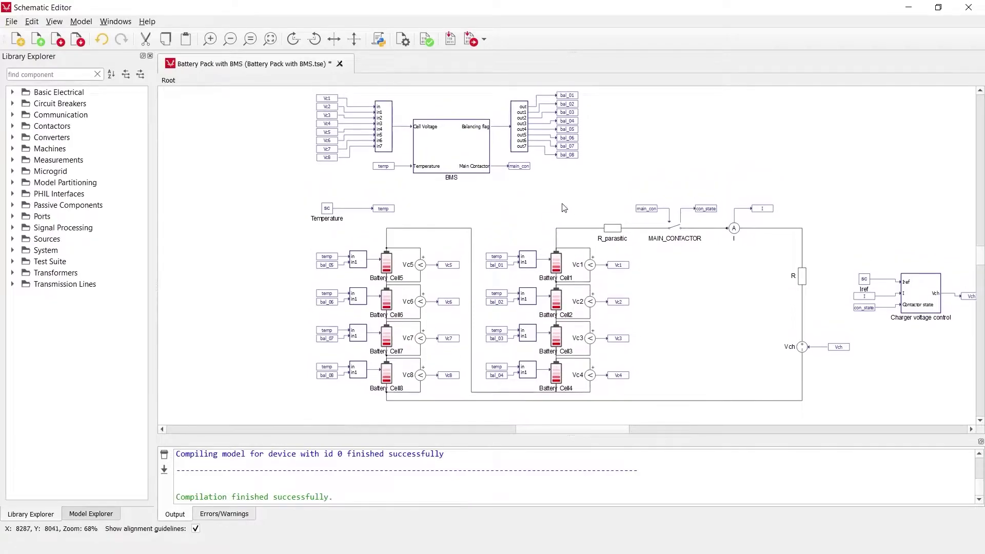
drag(596, 180, 311, 91)
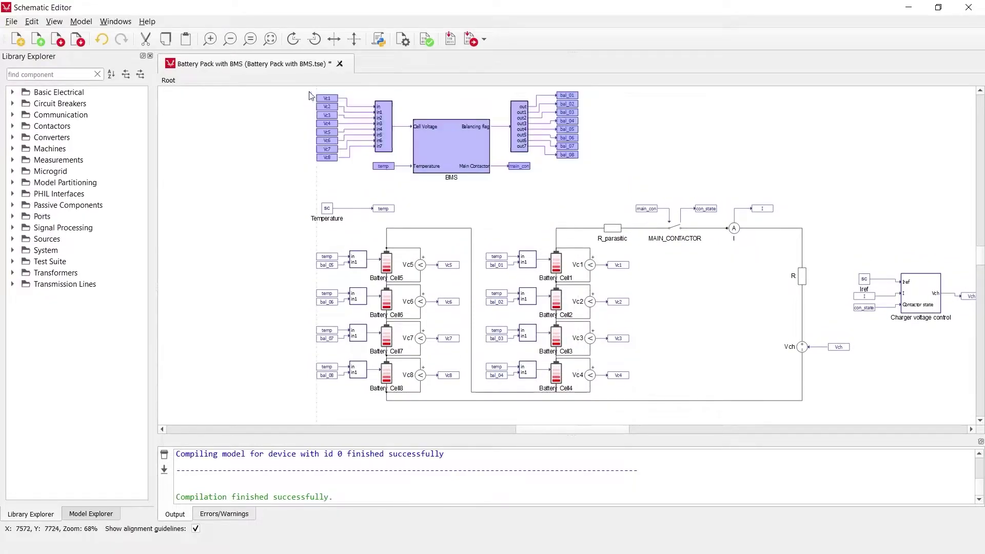
click(615, 175)
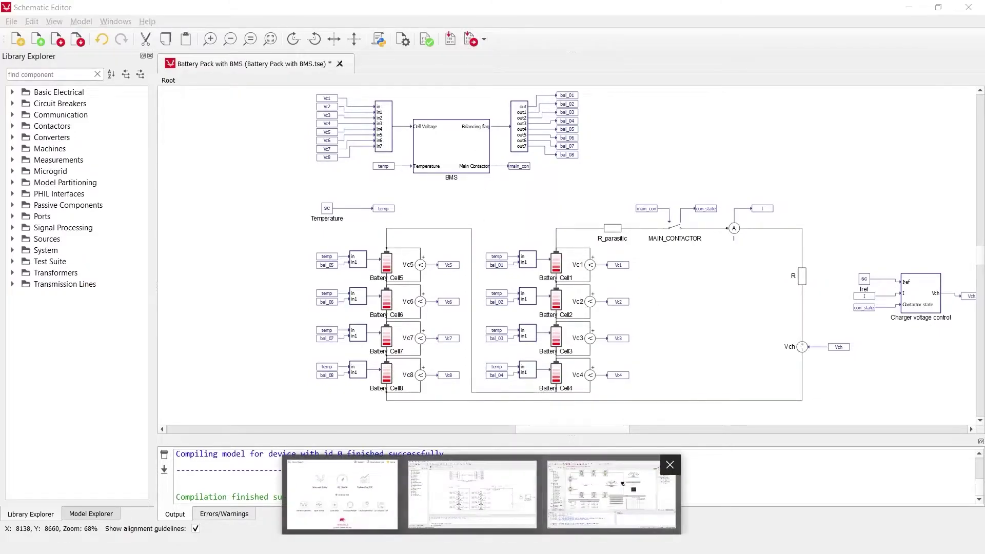
Switch to HIL SCADA and start the battery pack simulation.
click(662, 493)
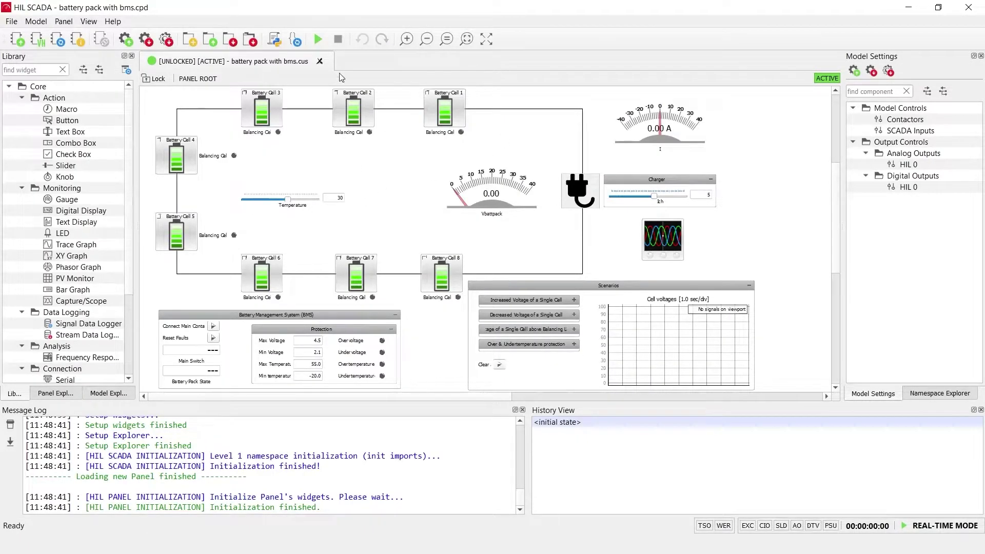
click(318, 39)
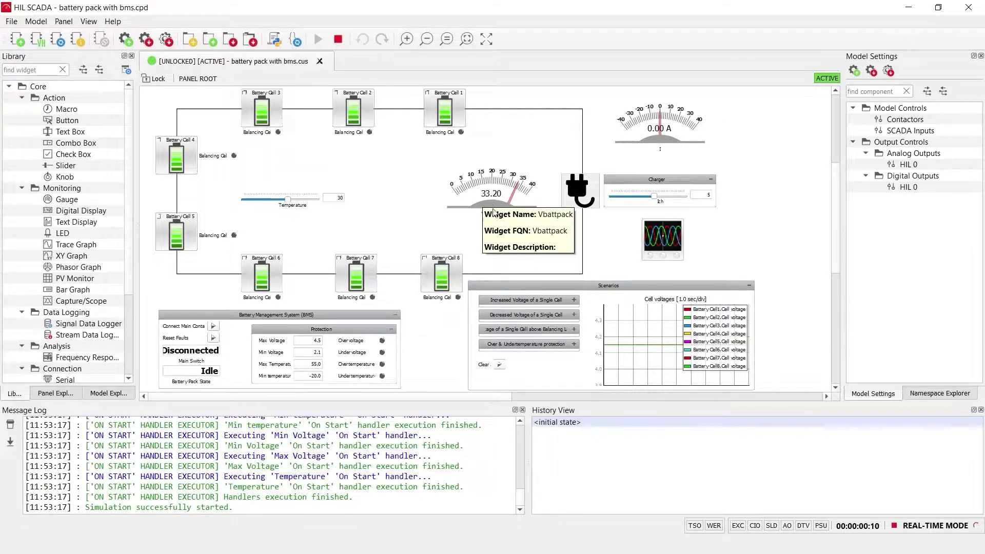
Set the battery pack's Temperature to 60 in the running simulation.
click(298, 205)
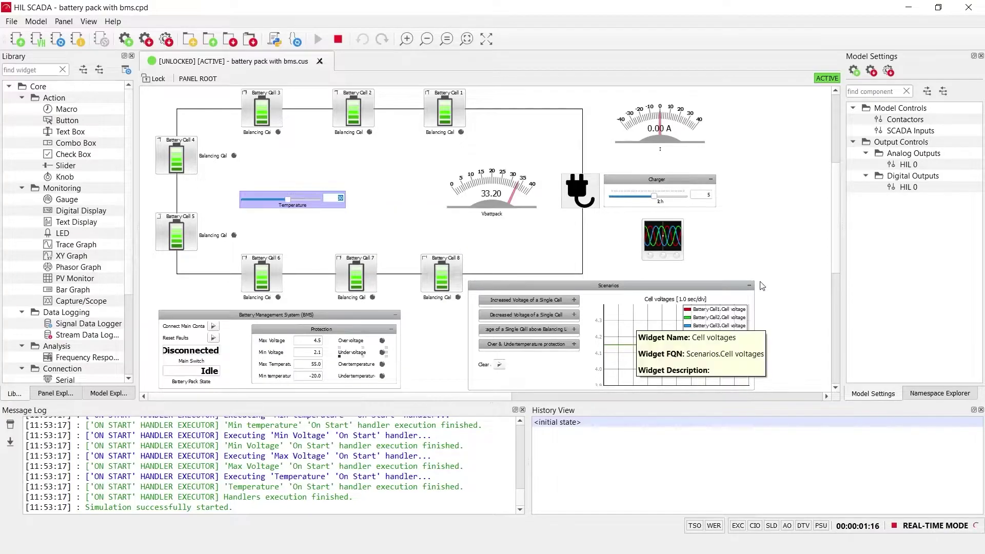
text(6)
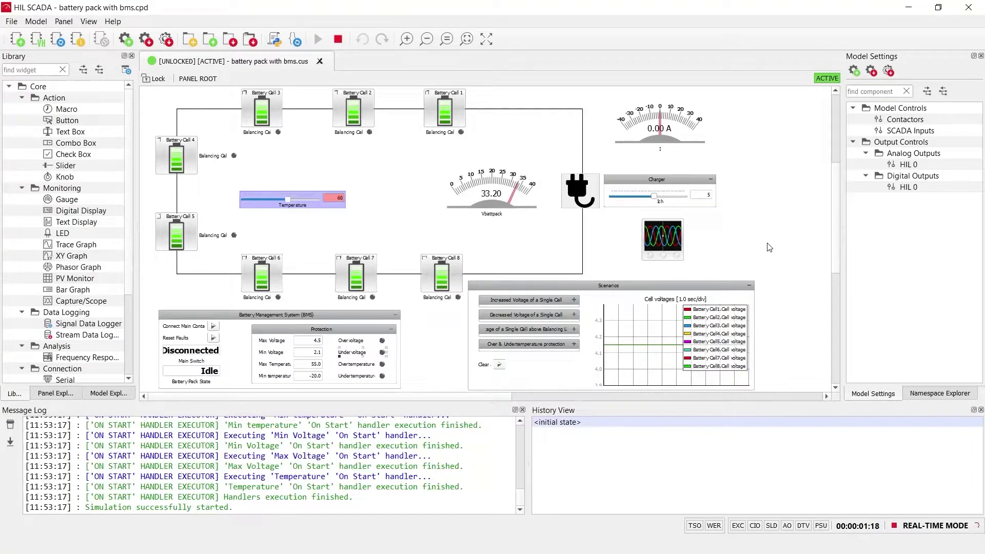
text(0)
key(Return)
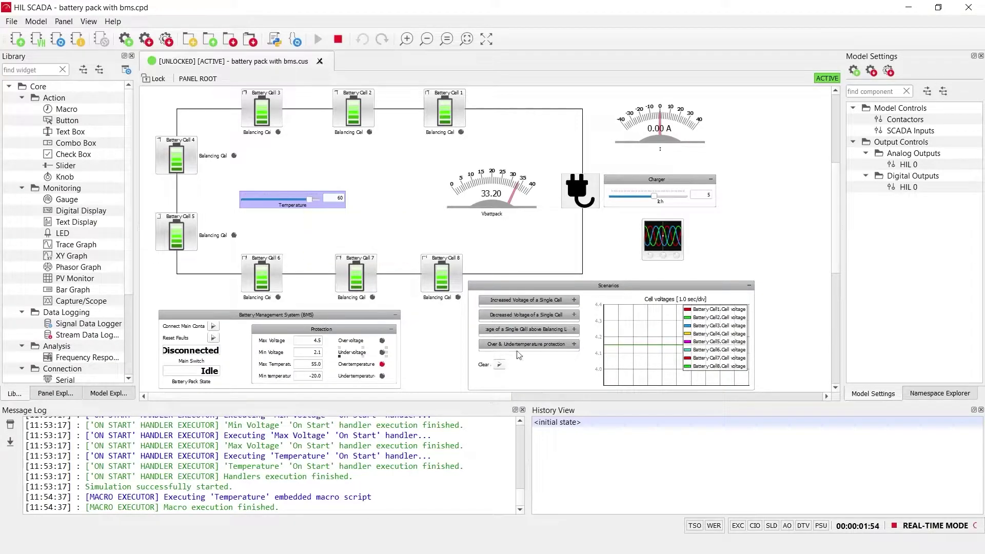
Switch to the Schematic Editor and place a Thermal network from the library between the Temperature input and the temp tag.
key(alt+Tab)
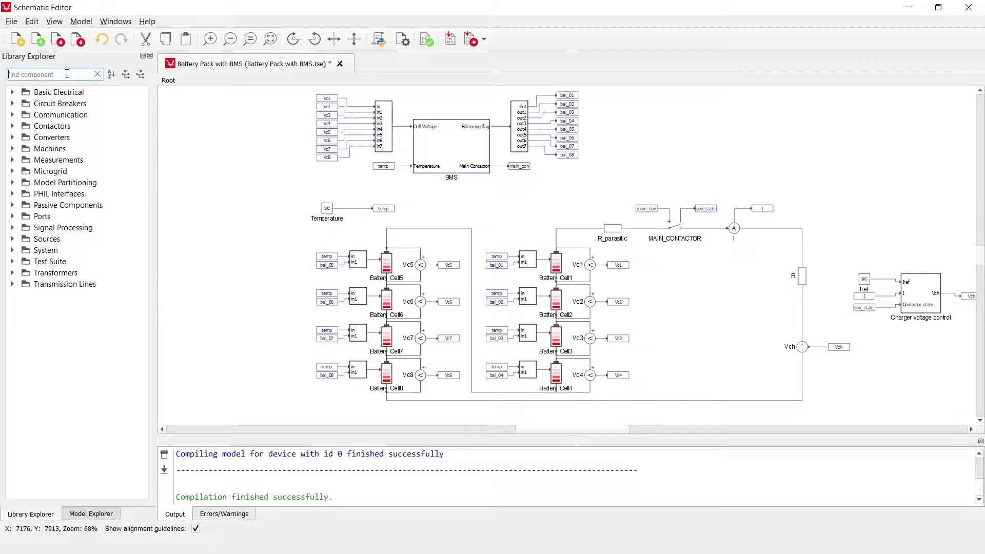
text(therm)
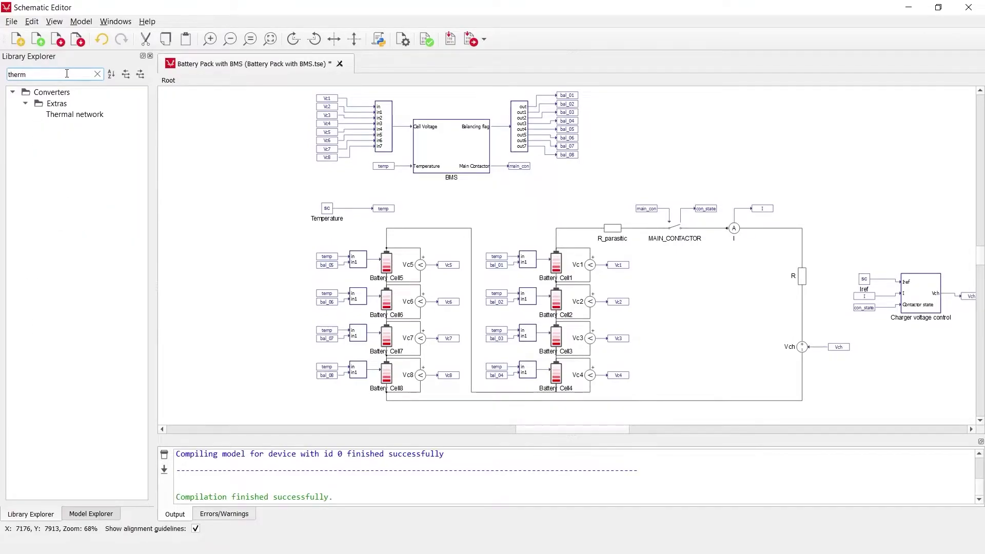
drag(77, 113, 429, 202)
drag(328, 206, 297, 207)
drag(431, 212, 344, 216)
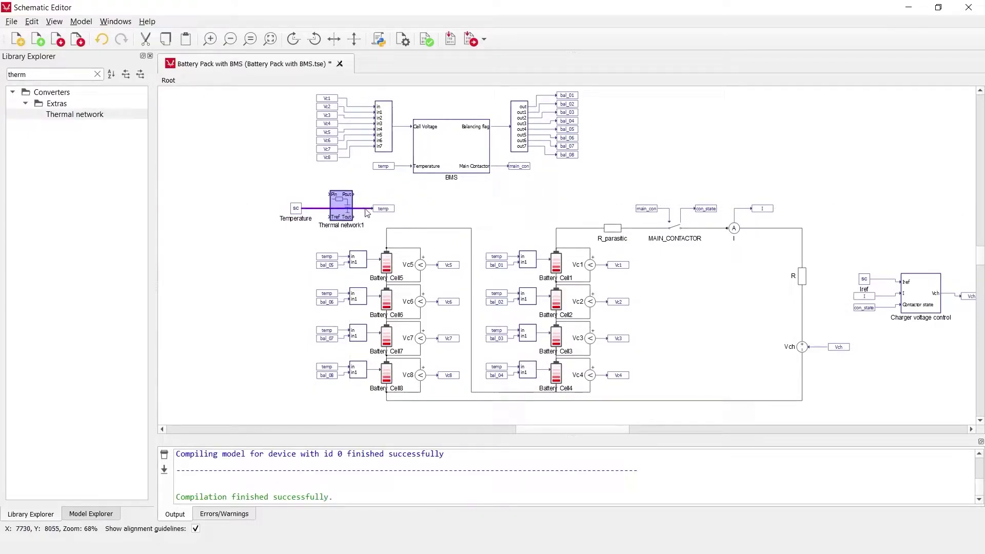
Replace the direct temperature wire by connecting Temperature to the thermal network's Tref and its Tout to the temp tag.
click(368, 214)
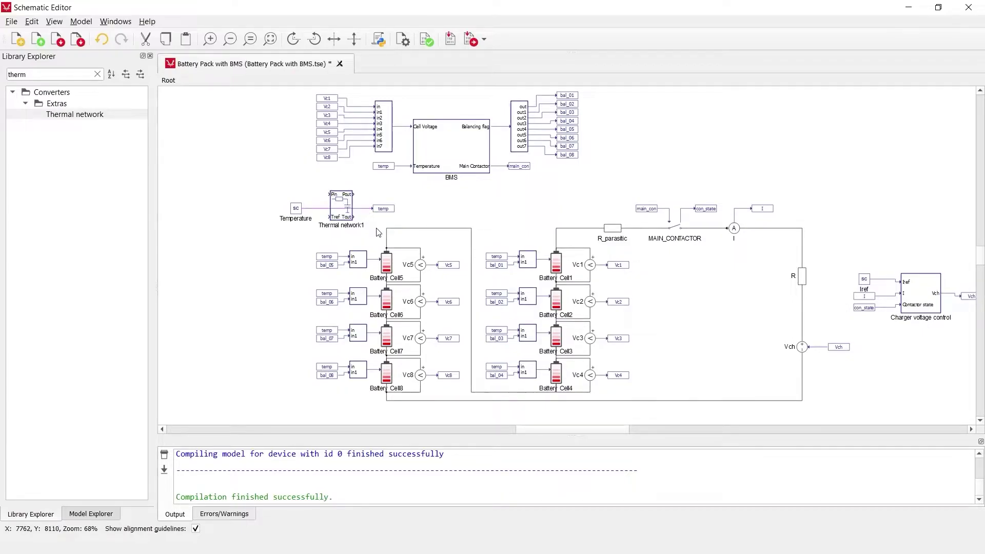
click(622, 324)
drag(346, 212, 357, 212)
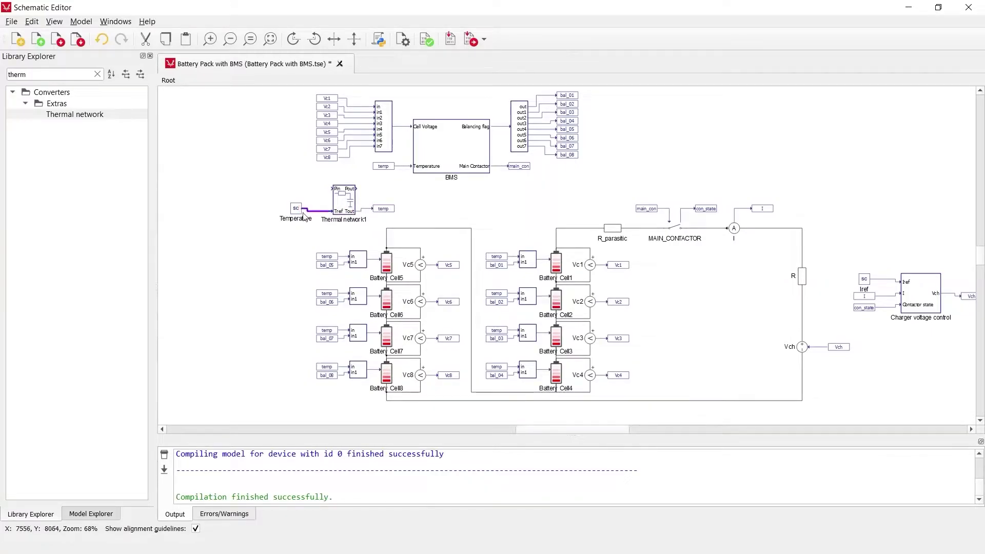
Review the Thermal network's properties, such as network type, thermal resistance and time constant, without changing them.
double_click(355, 198)
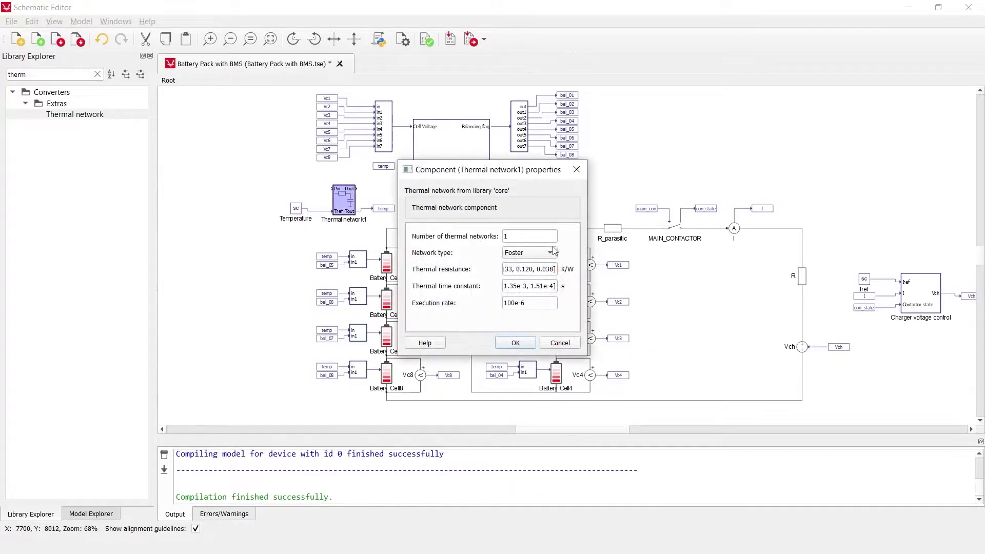
click(573, 343)
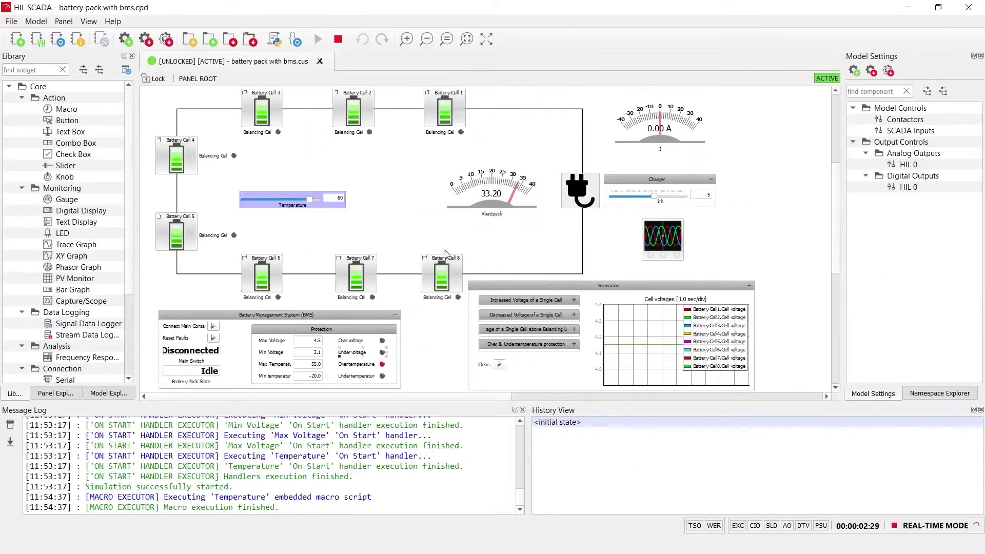
Switch back to HIL SCADA, set the Temperature to 30 and reset the BMS faults.
click(399, 212)
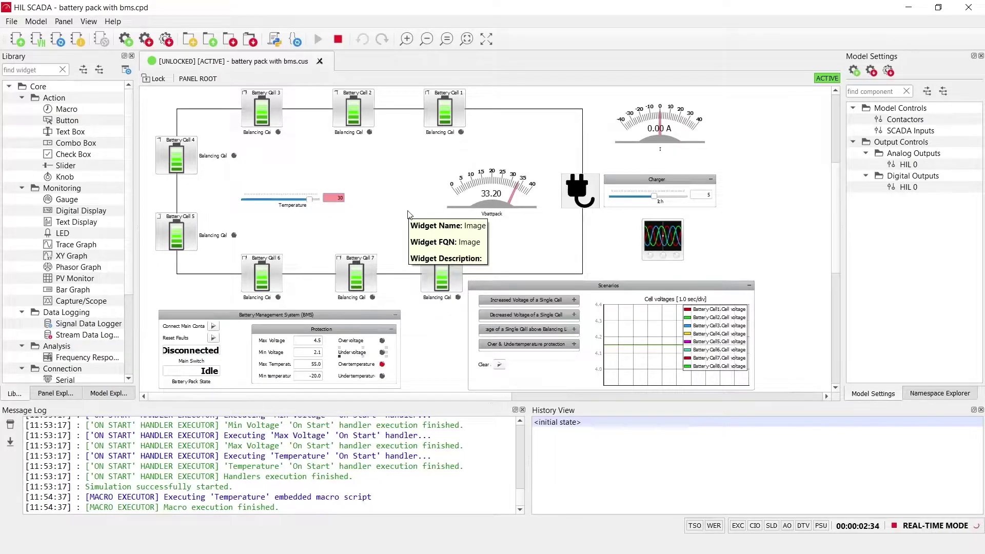
key(Return)
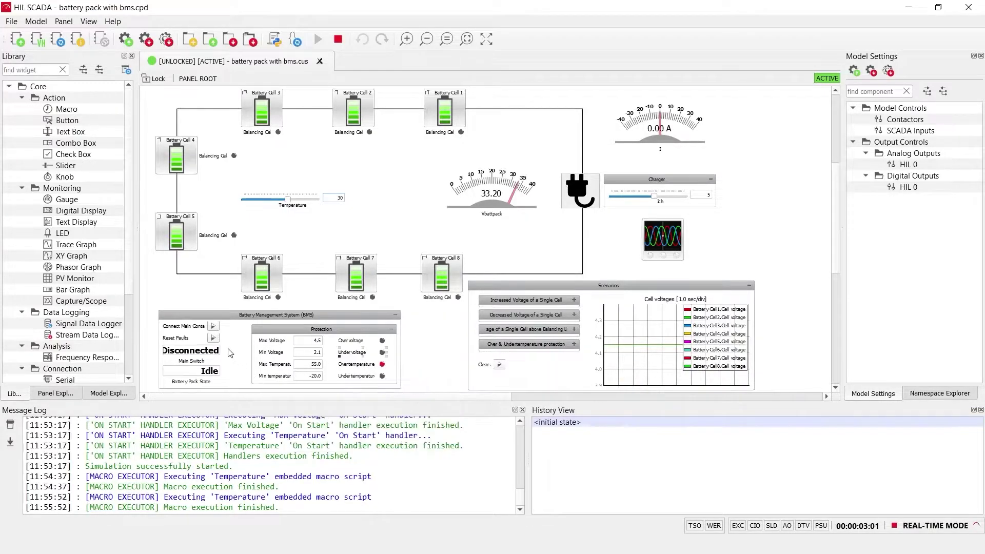
click(214, 339)
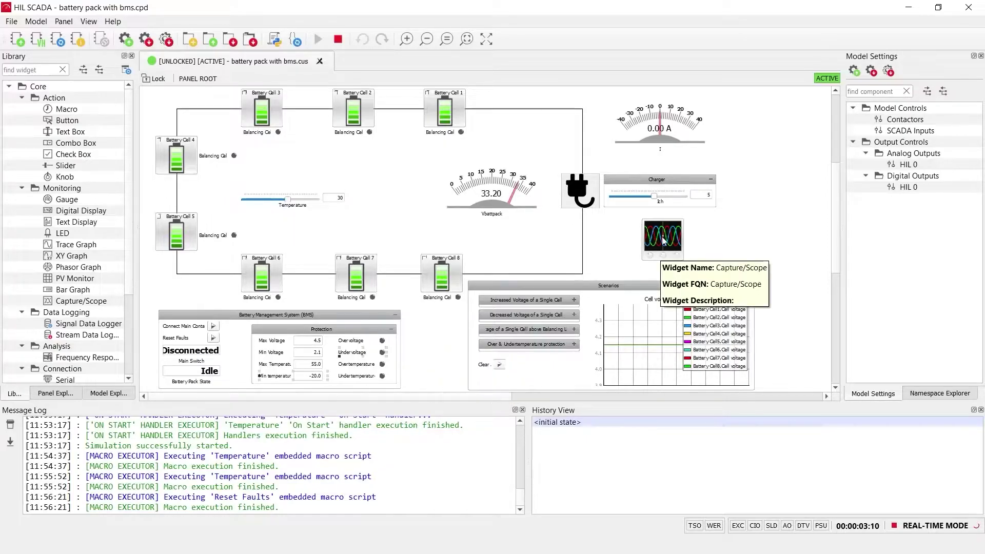
Connect the main contactor and set the charger current Ich to -5.
click(214, 326)
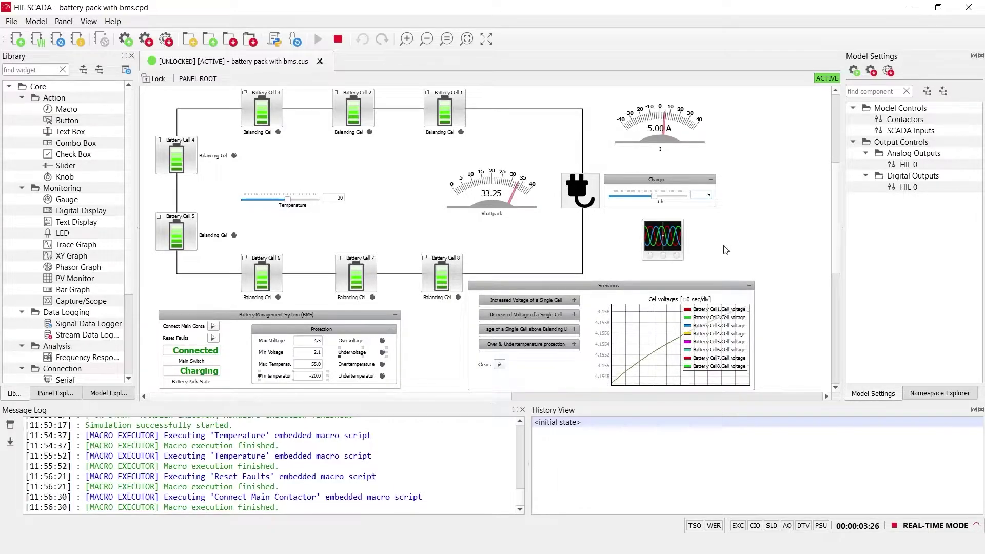
key(Return)
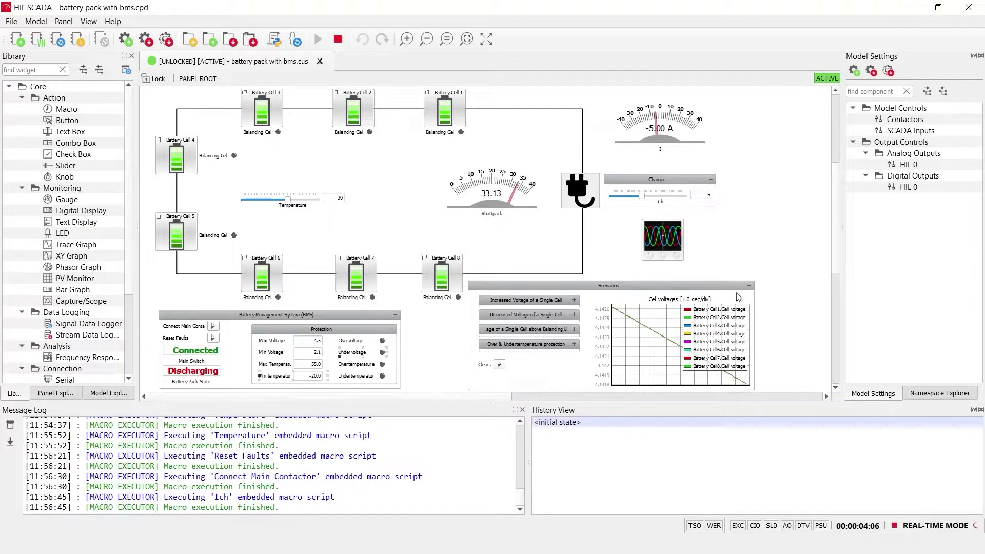
Set the charger current Ich to 5 so the battery pack charges.
double_click(708, 195)
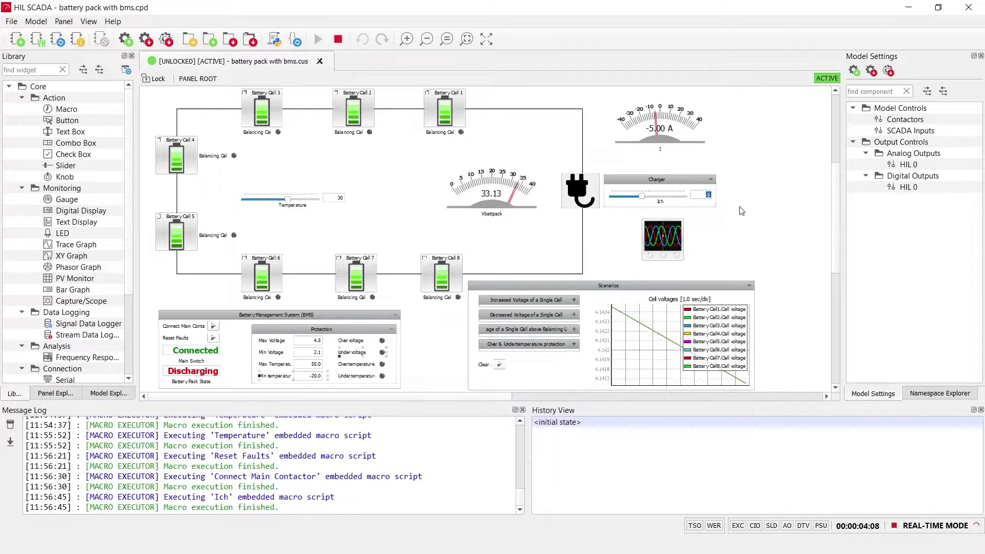
text(5)
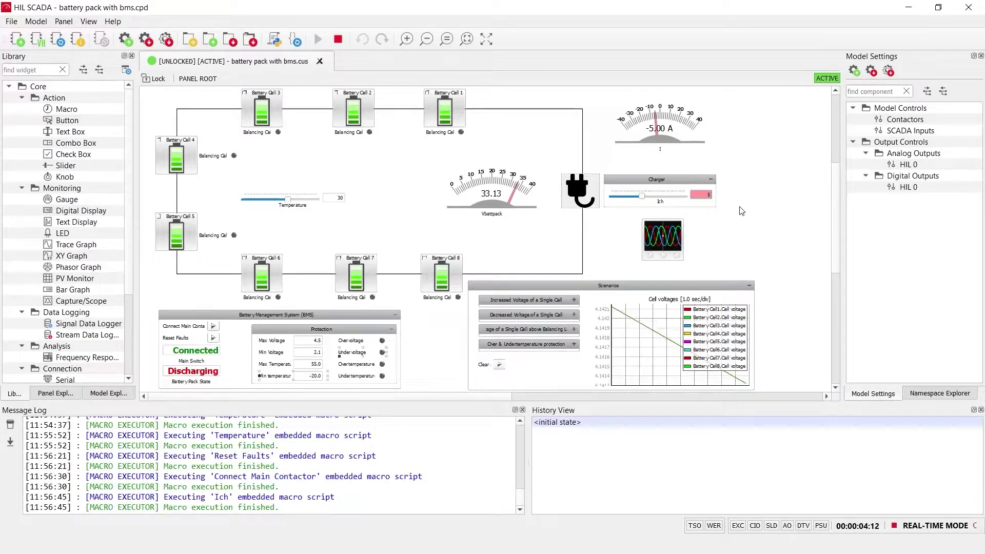
key(Return)
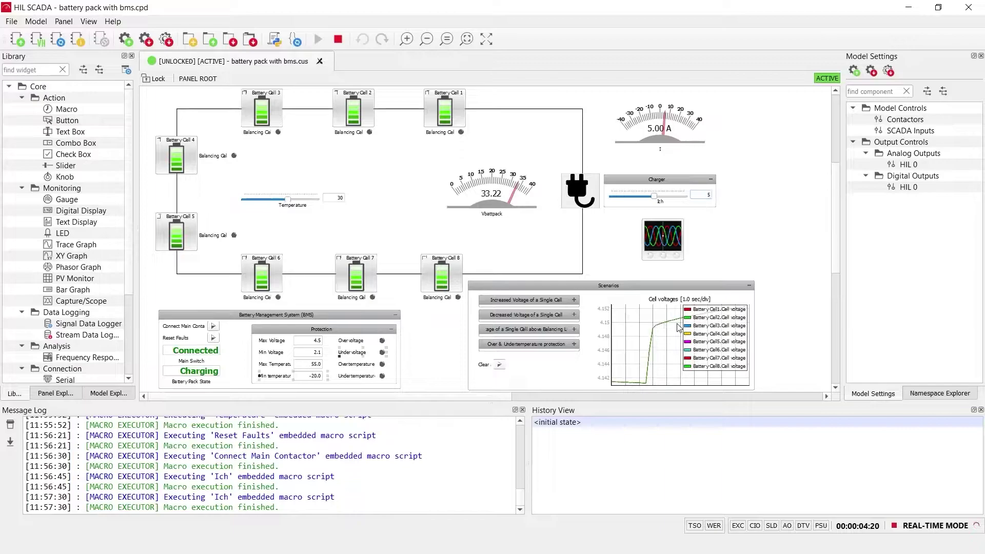
Set the charger current Ich to -20 to discharge the battery pack faster.
double_click(711, 195)
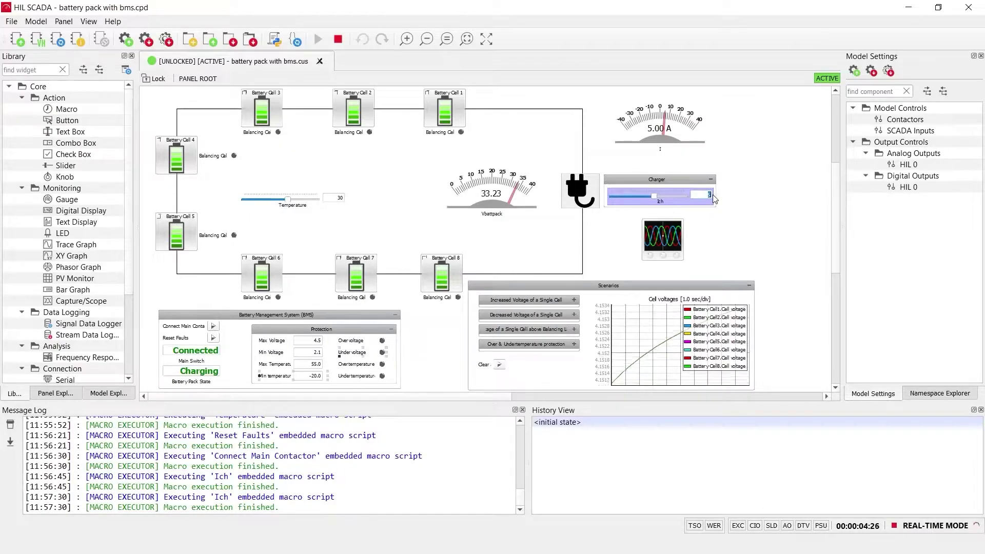
text(-20)
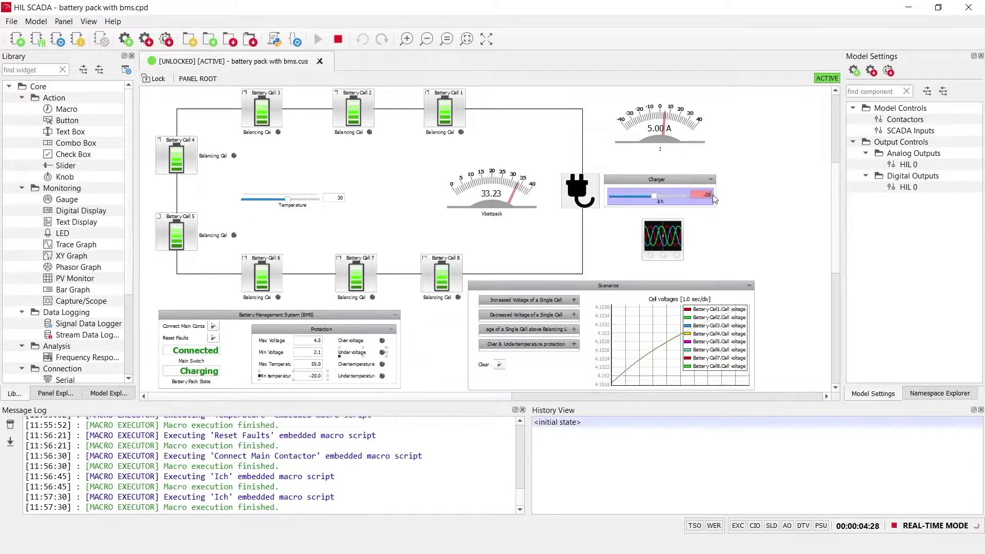
key(Return)
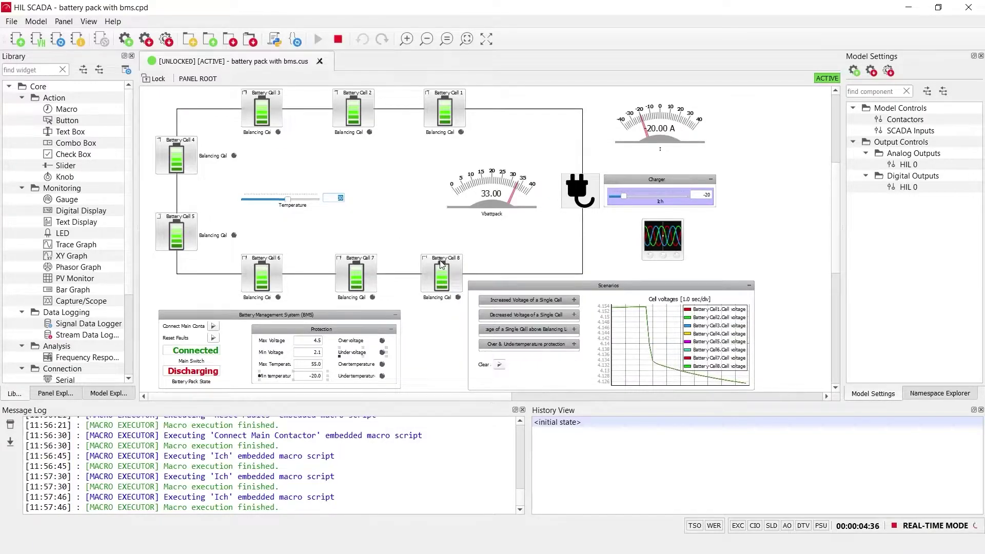
Set the Temperature to -25, below the BMS minimum temperature limit, to test undertemperature protection.
key(BackSpace)
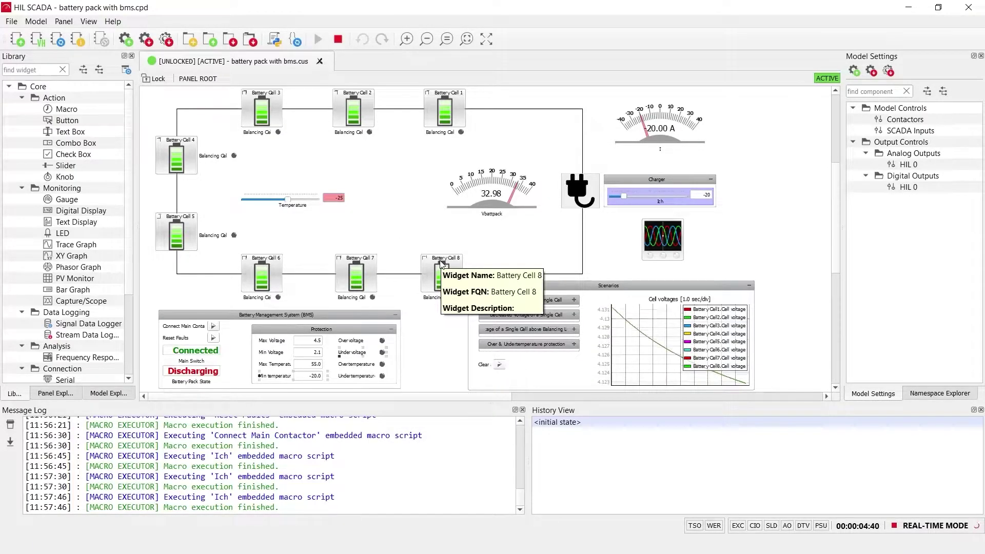
key(Return)
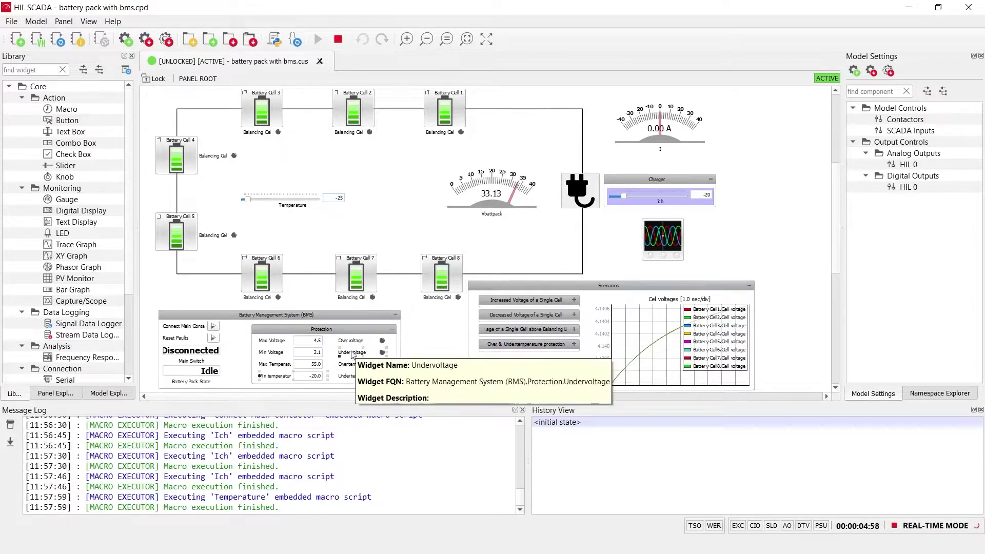
Set the battery pack's Temperature back to 30.
drag(334, 197, 346, 196)
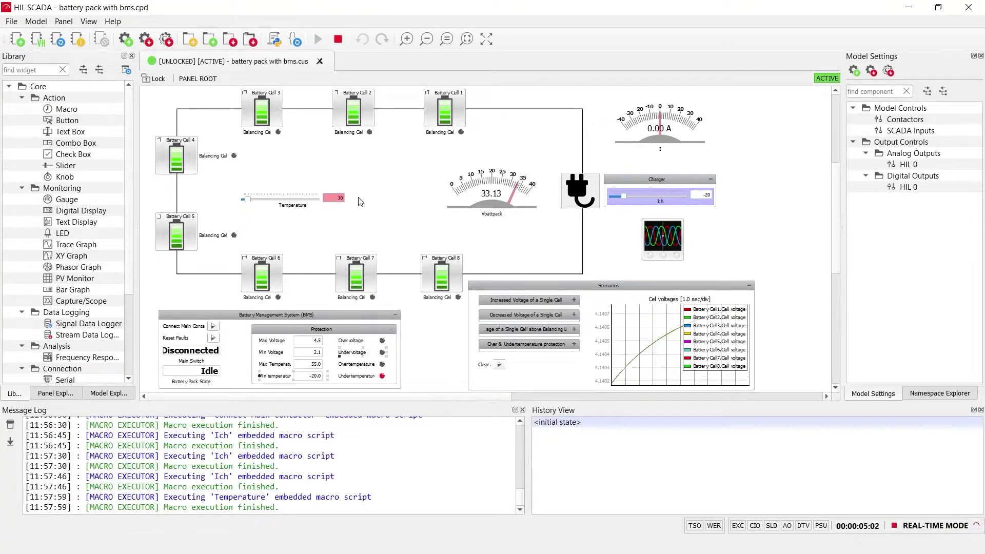
text(30)
key(Return)
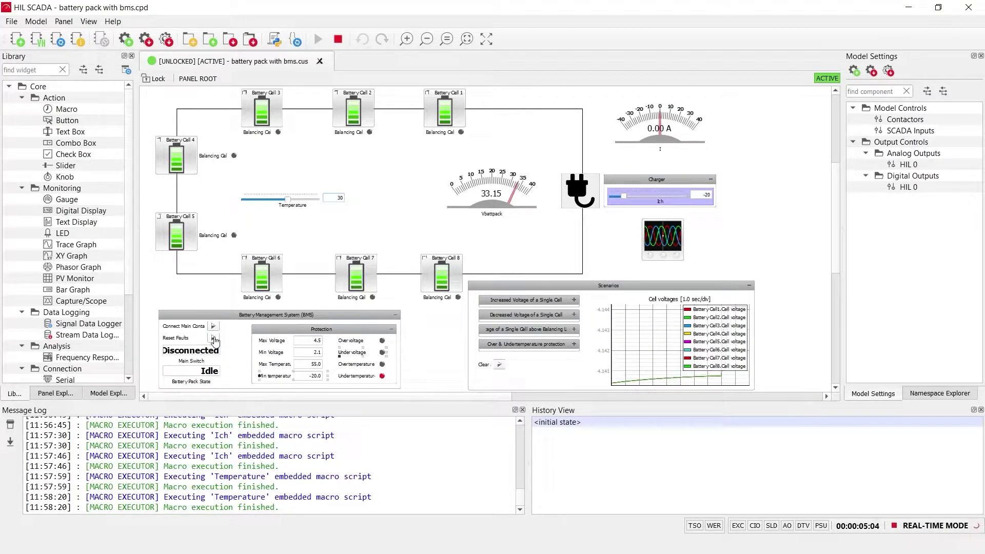
Reset the BMS faults and reconnect the main contactor.
click(213, 338)
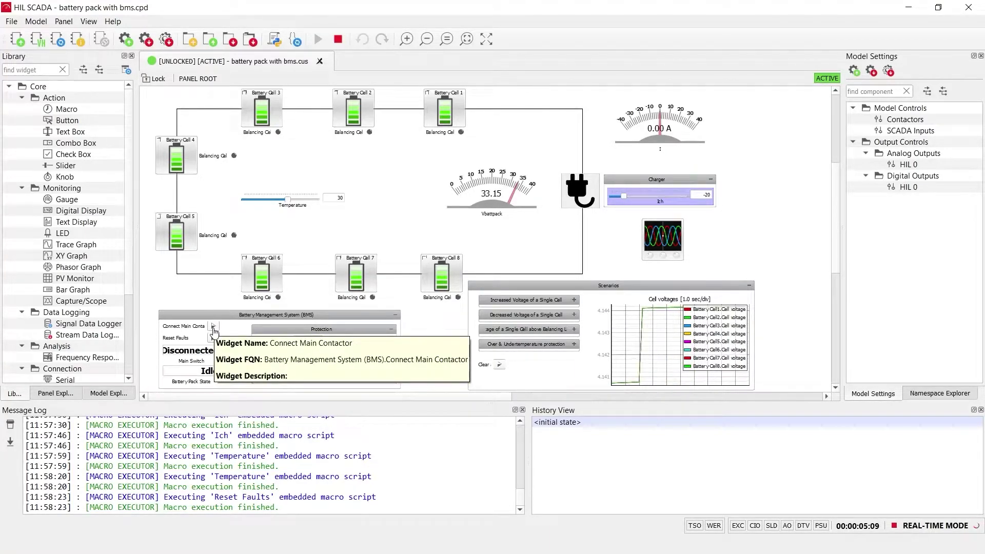
click(214, 328)
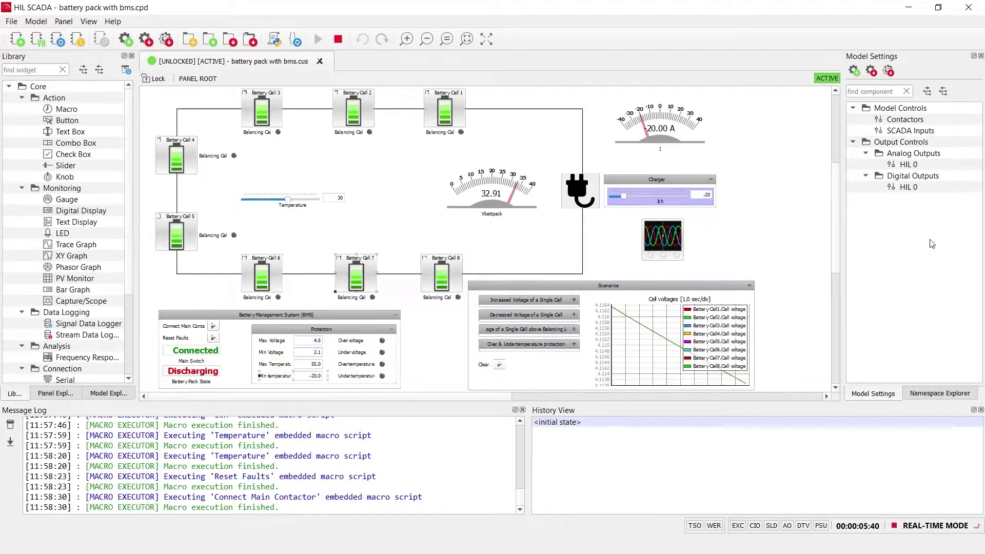
Examine Battery Cell1's SOC Override and Vcell Value Set in the SCADA Inputs settings, enlarging the dialog.
double_click(912, 131)
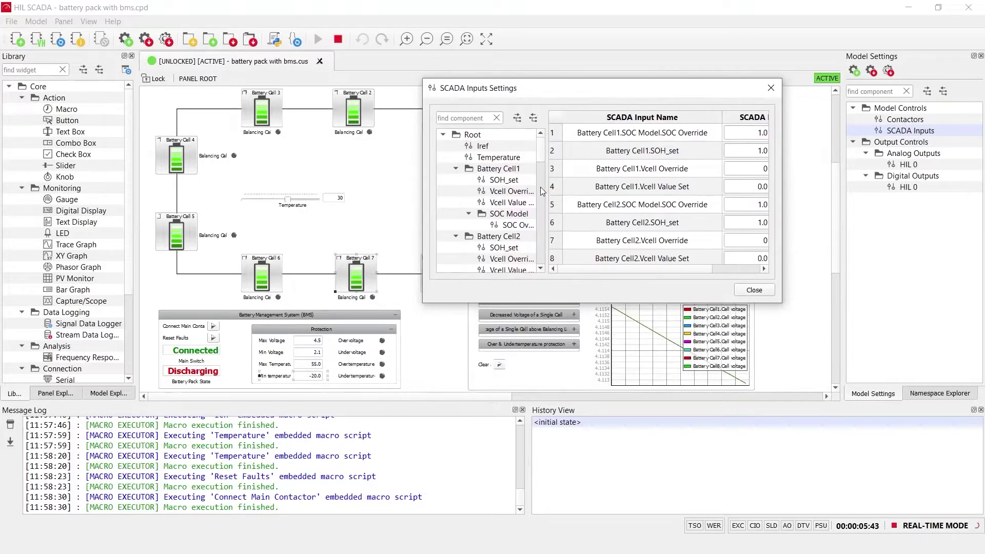
click(517, 225)
drag(773, 299, 906, 403)
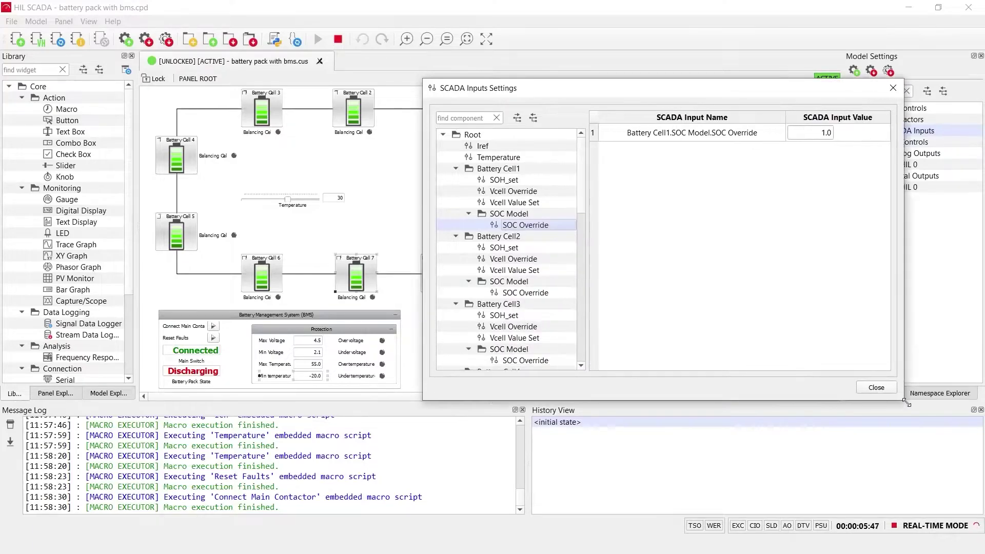
click(531, 203)
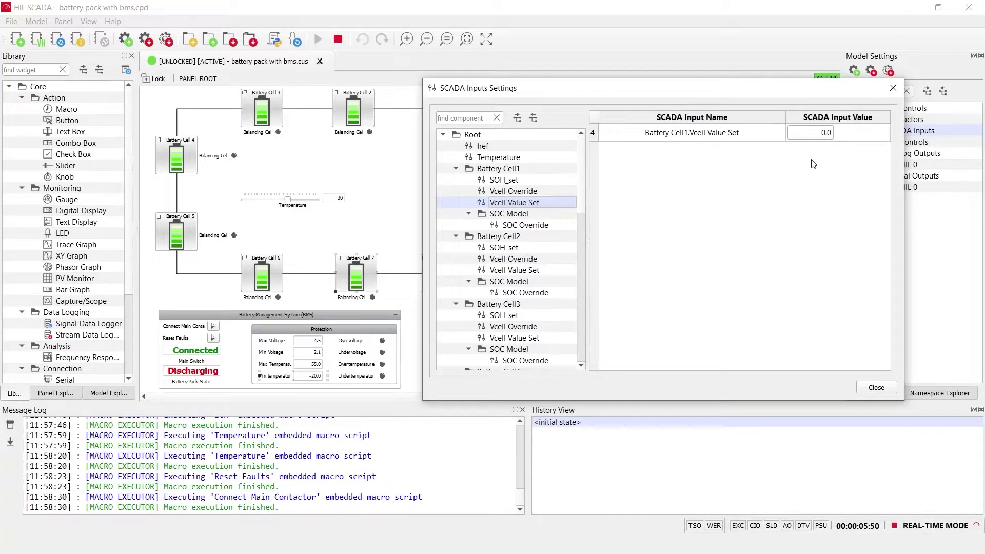
Set Battery Cell1's Vcell Value Set input to 2, below the BMS minimum cell voltage limit.
double_click(808, 134)
drag(792, 90, 831, 61)
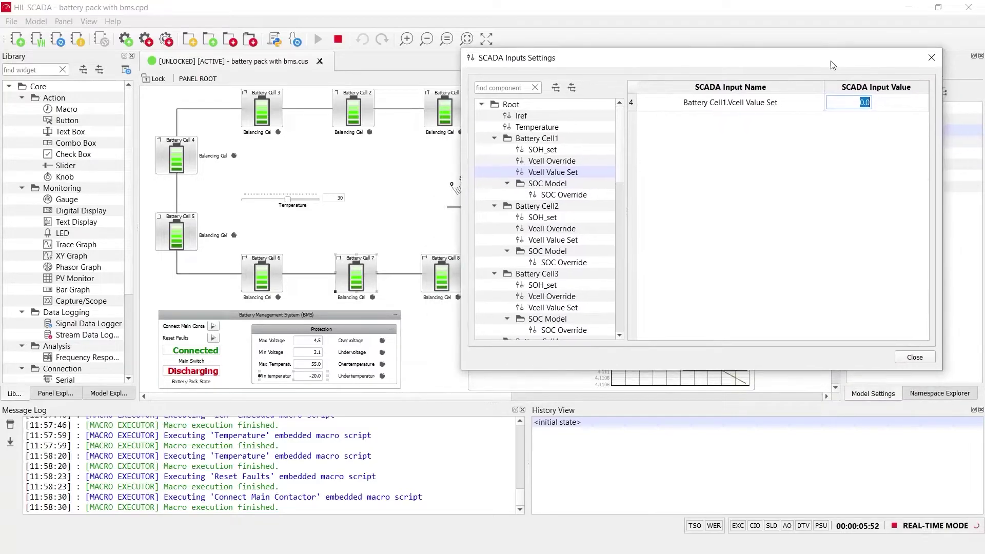
text(2)
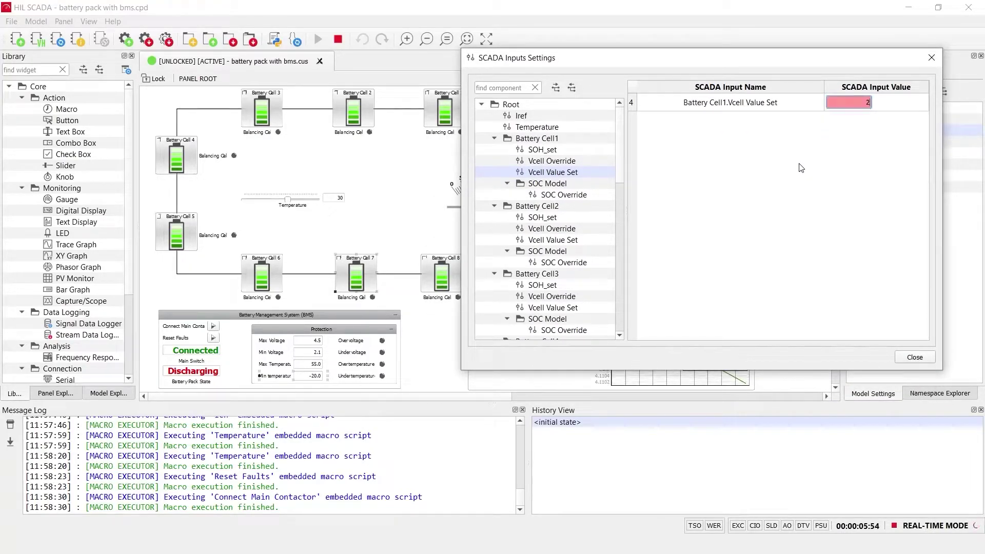
key(Return)
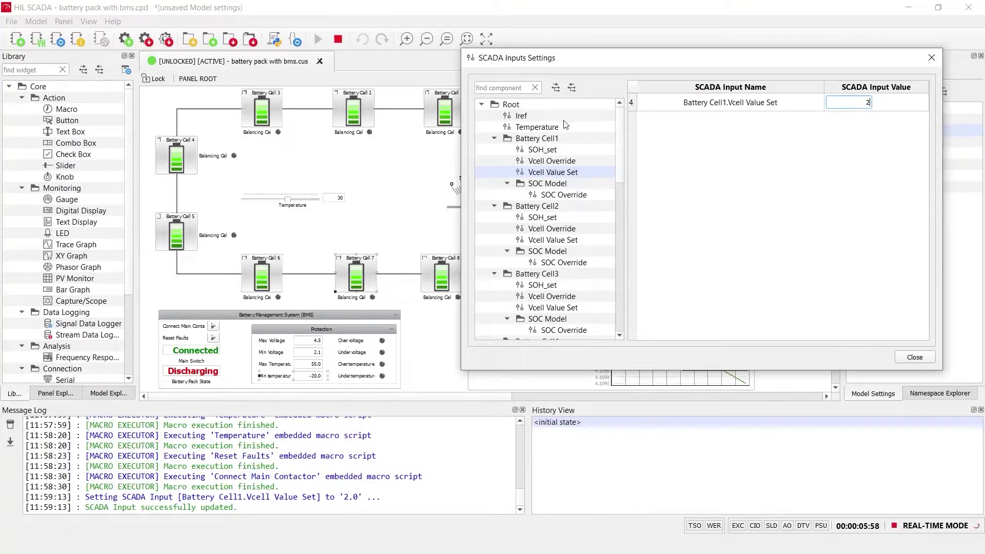
Set Battery Cell1's Vcell Override input to 1 to apply the overridden cell voltage.
click(551, 143)
click(562, 172)
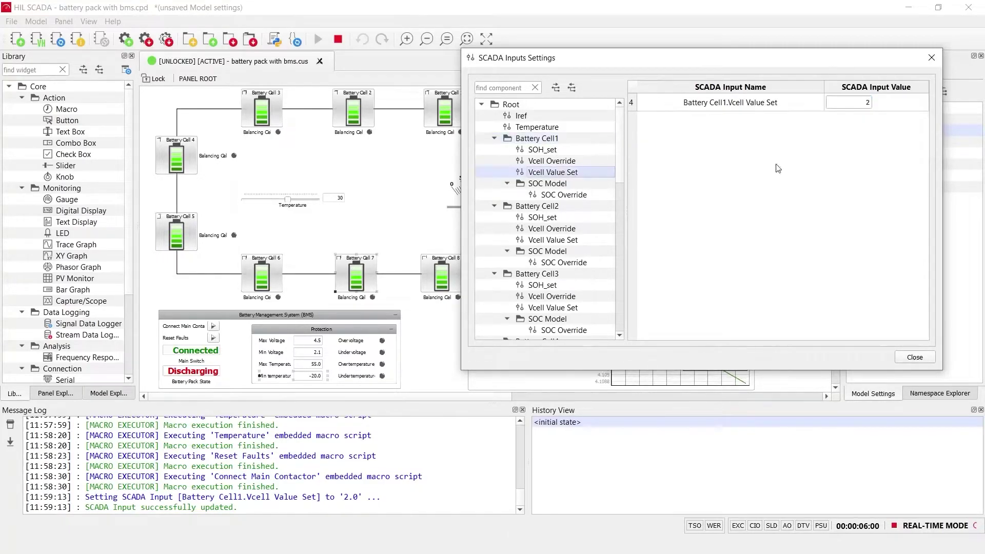
key(Up)
double_click(862, 102)
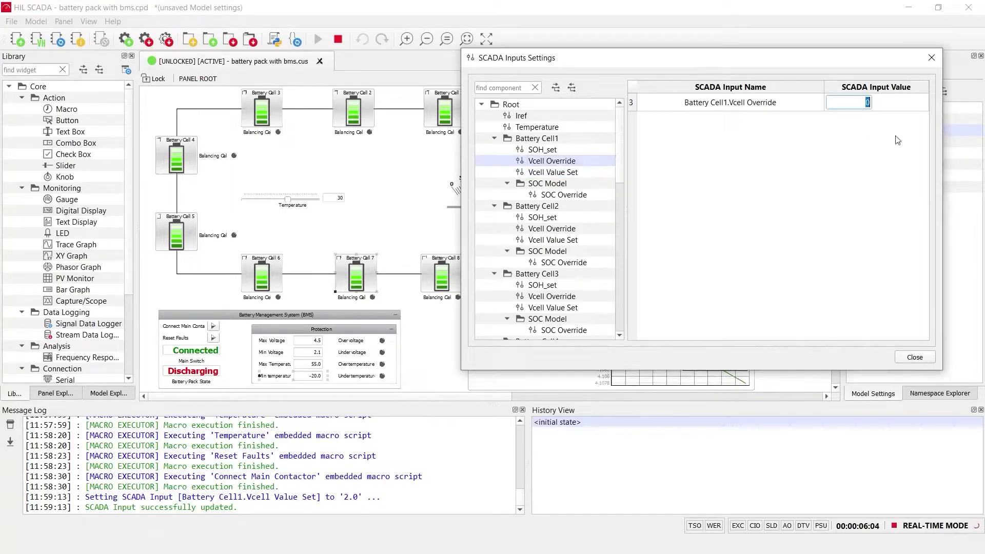
drag(814, 61, 827, 97)
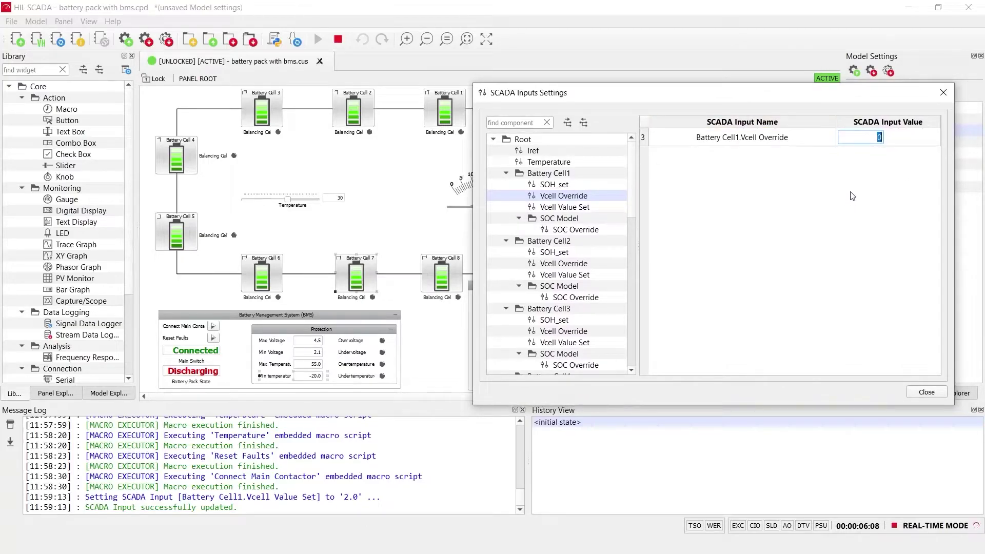
text(1)
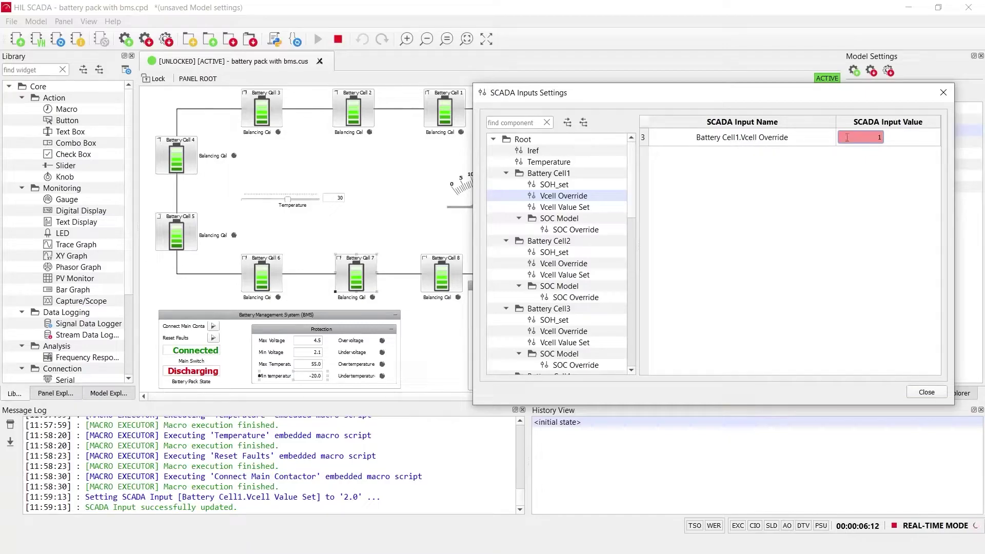
key(Return)
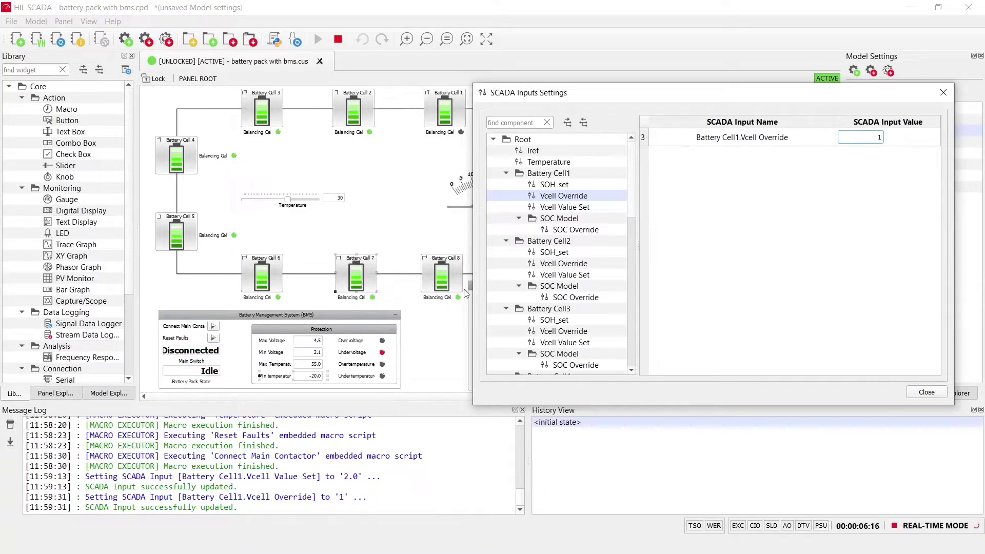
Examine the BMS protection status, cell balancing indicators and cell voltage graph, plus Battery Cell 2's SOC, voltage and current plots.
drag(556, 95, 493, 286)
drag(598, 297, 613, 421)
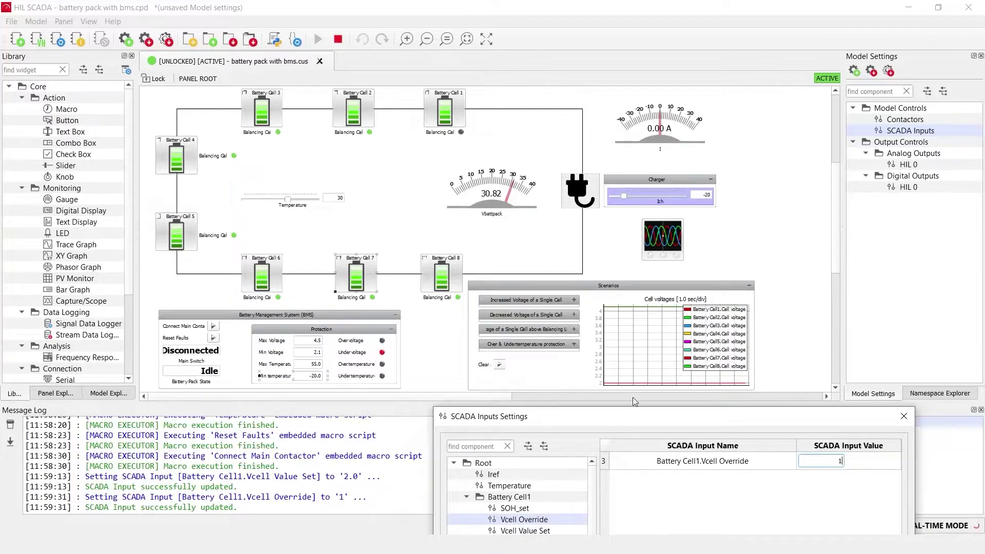
drag(621, 424, 693, 184)
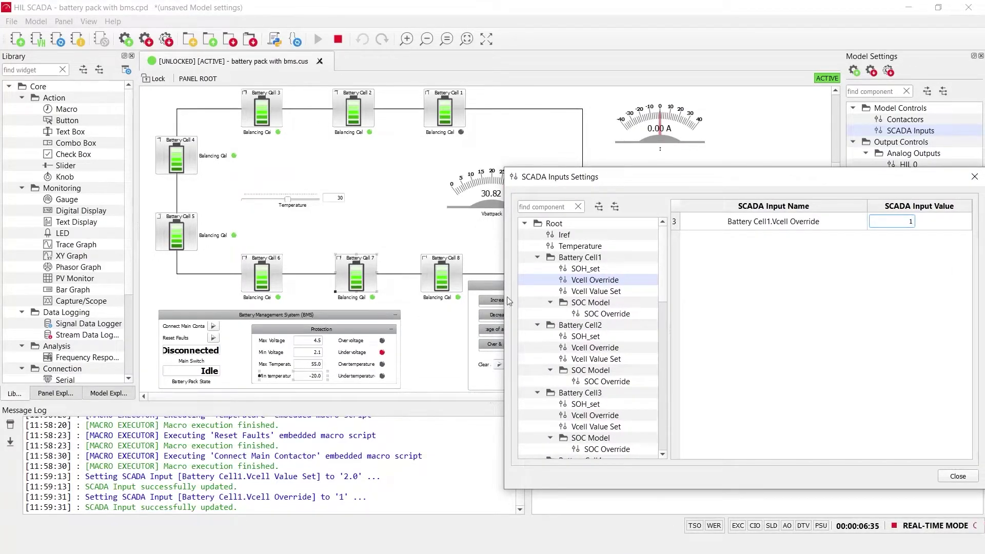
drag(559, 180, 589, 356)
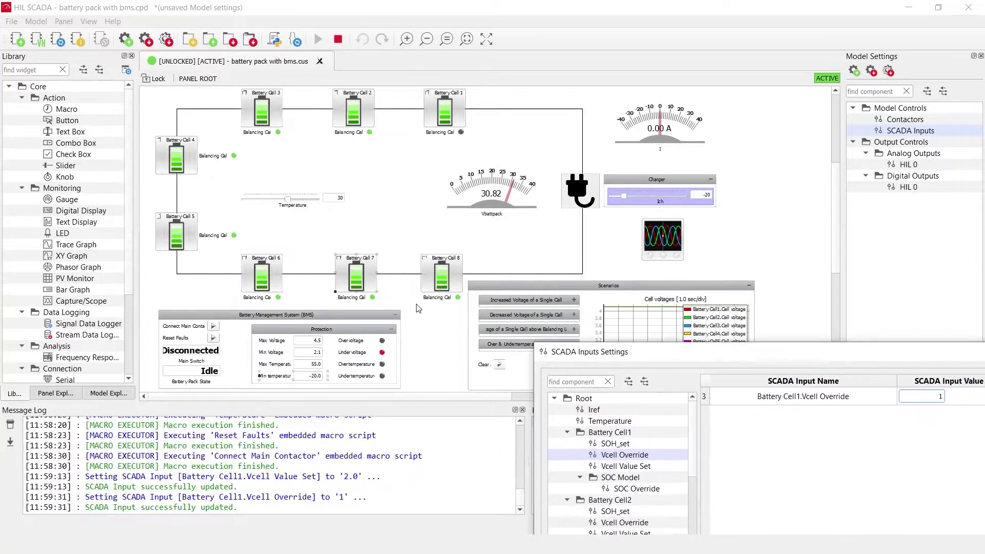
click(458, 298)
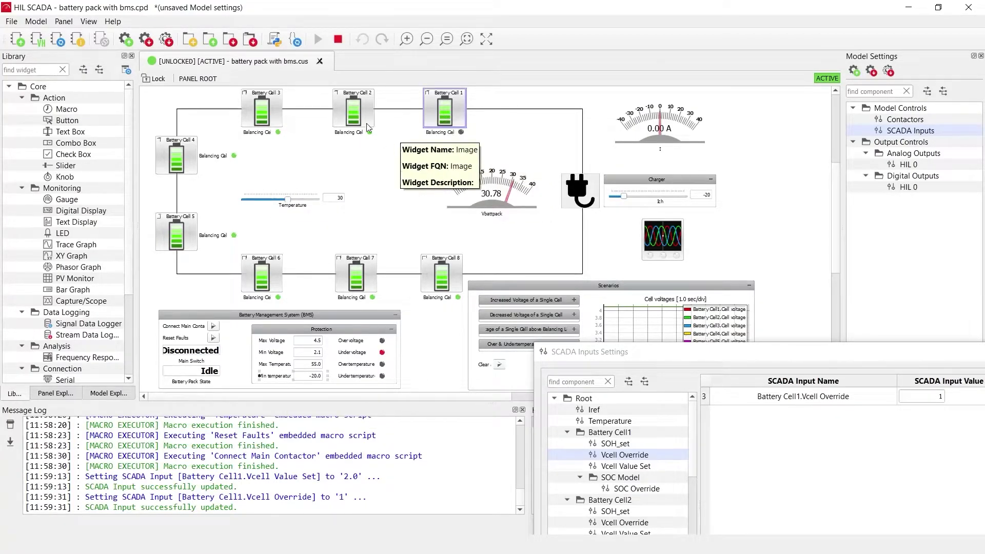
double_click(354, 111)
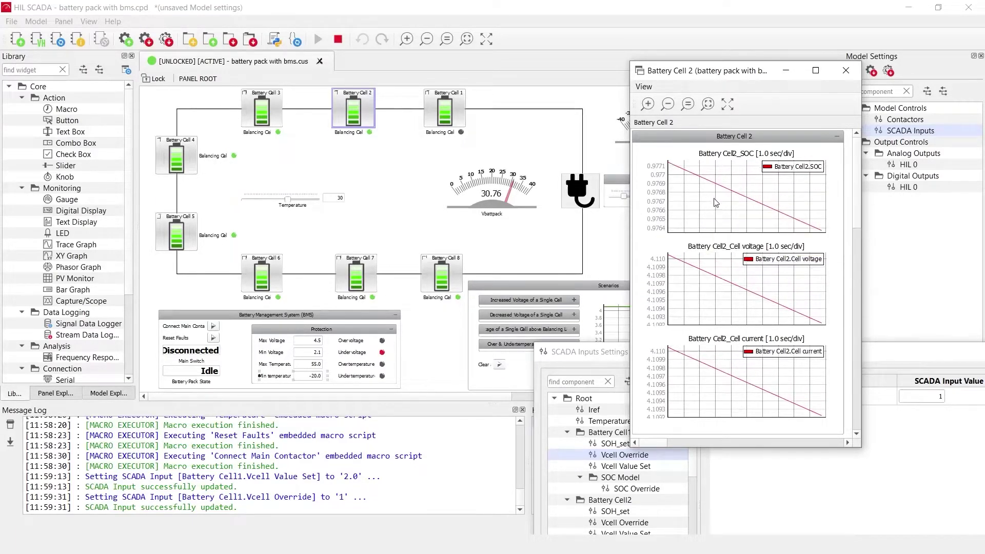
click(846, 70)
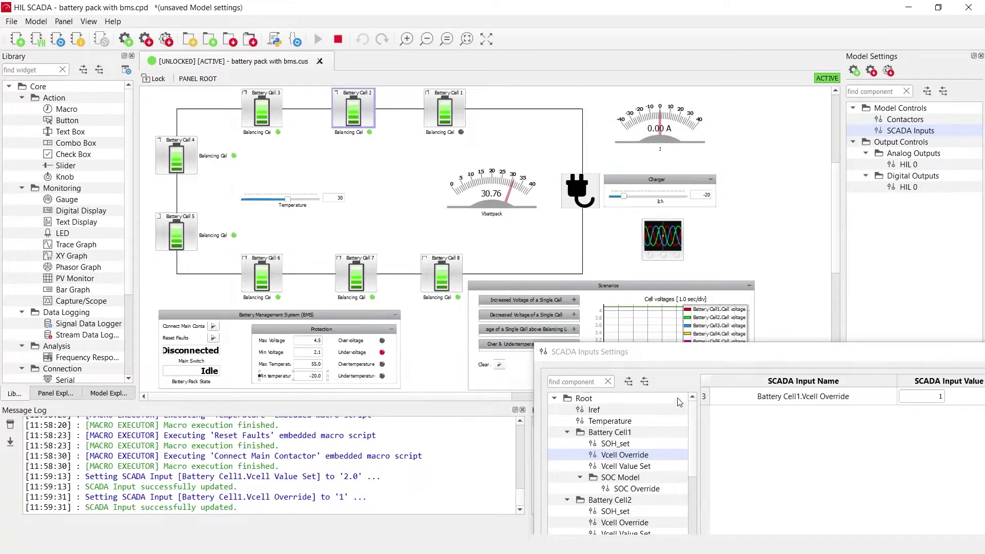
Set Battery Cell1's Vcell Override back to 0, close the SCADA input settings and reset the BMS faults.
drag(660, 356, 519, 245)
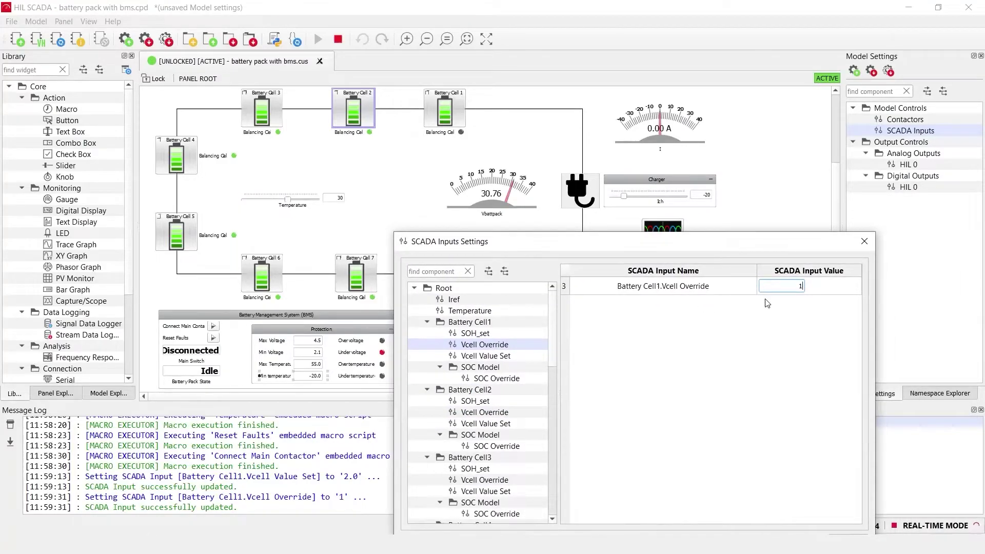
text(0)
key(Return)
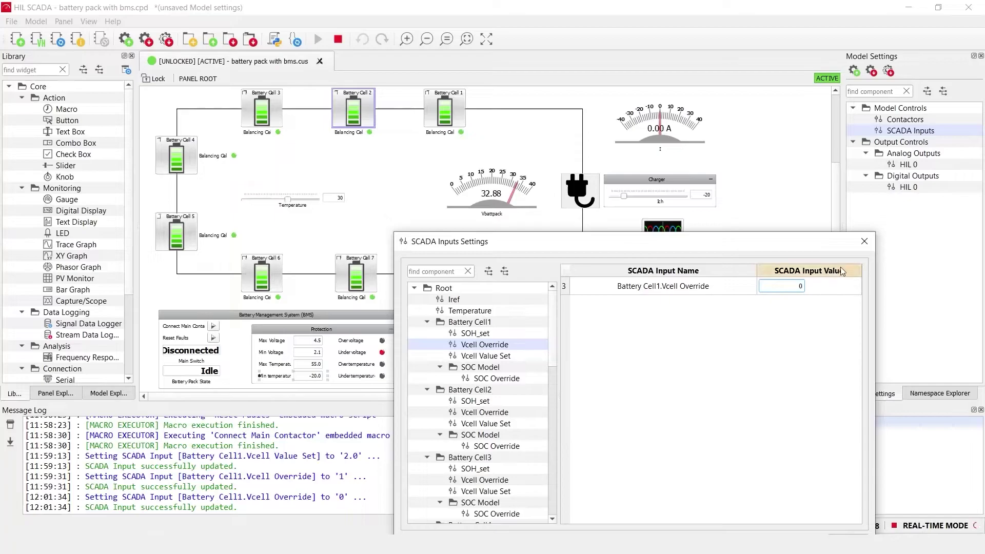
click(864, 242)
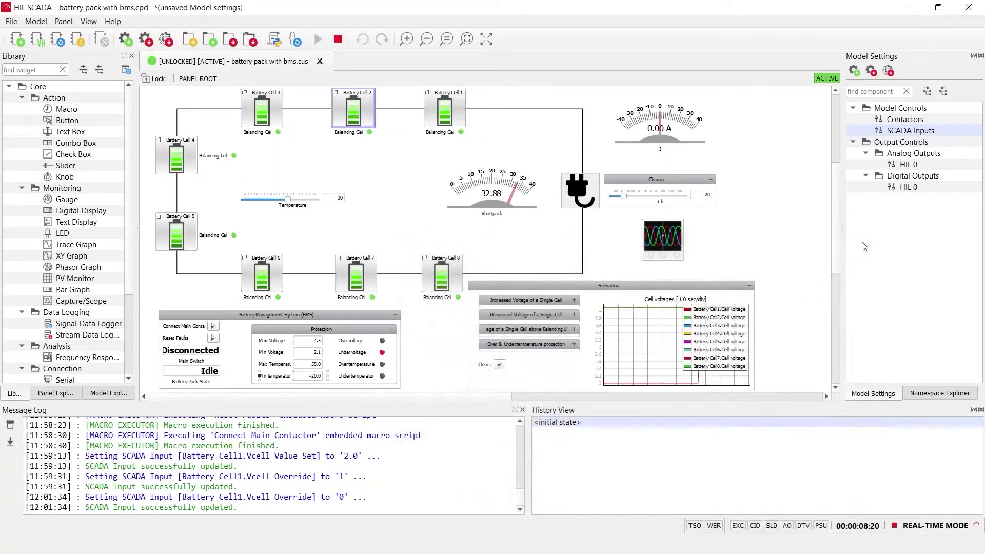
click(213, 338)
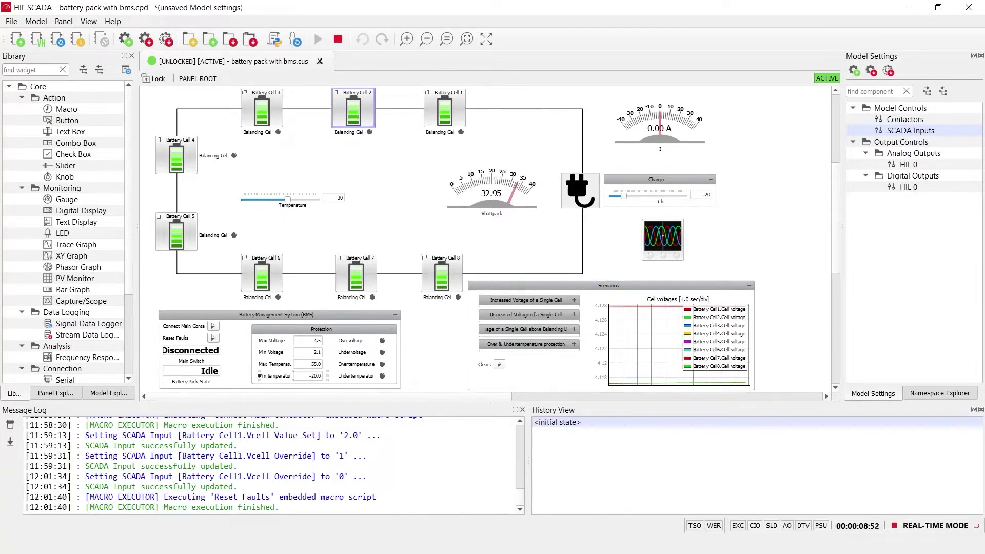
Switch to Schematic Editor and examine the output function code of the C function inside the BMS subsystem, then return to the root schematic.
key(alt+Tab)
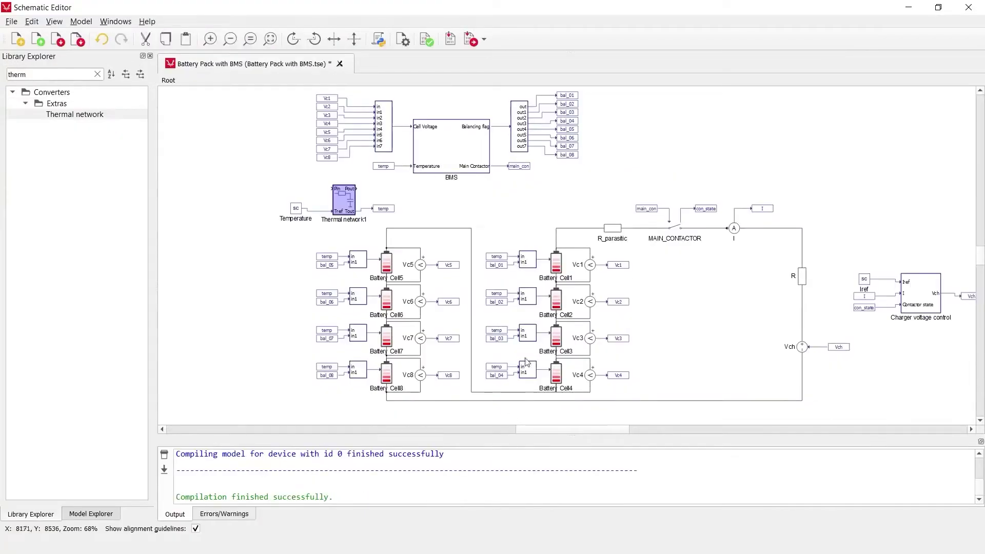
click(463, 150)
double_click(464, 149)
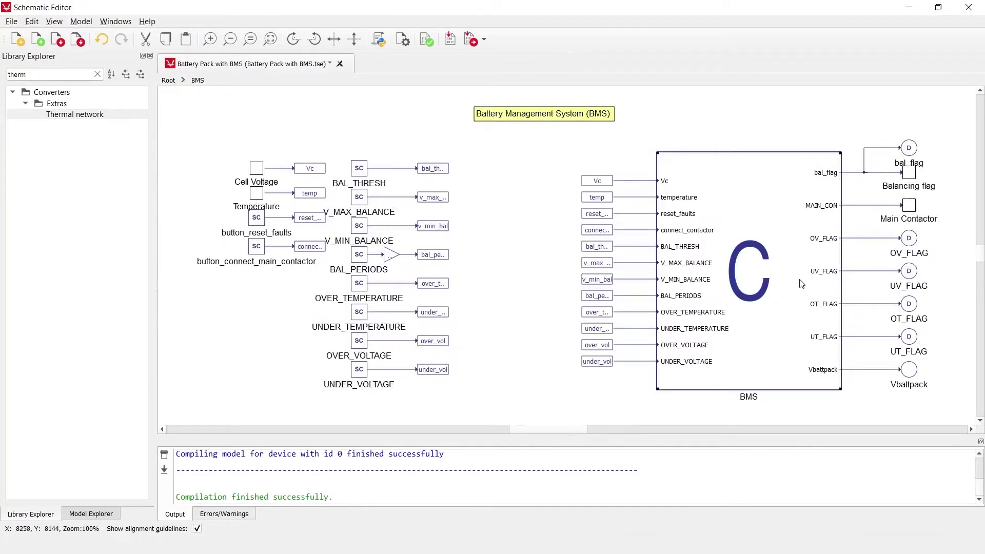
double_click(801, 283)
click(359, 109)
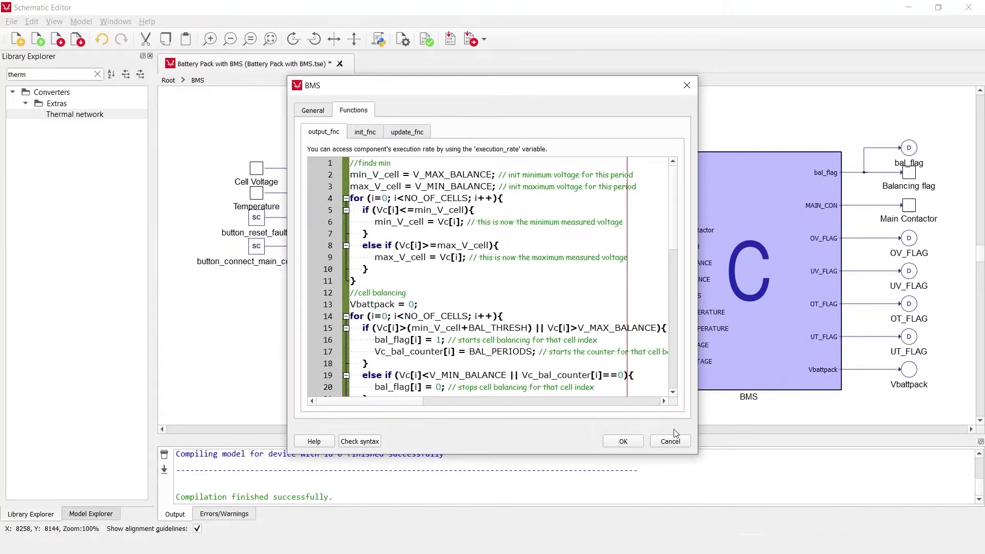
click(681, 443)
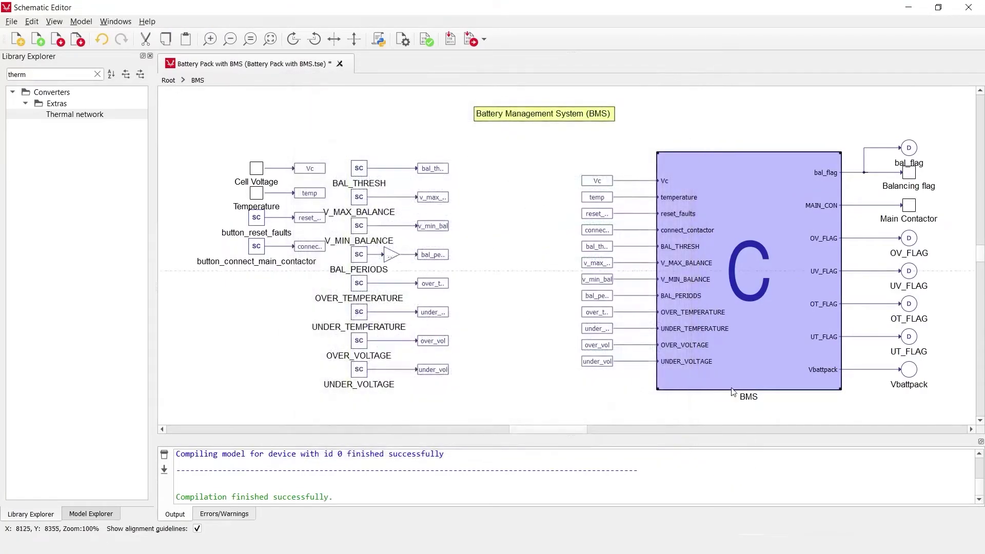
click(169, 80)
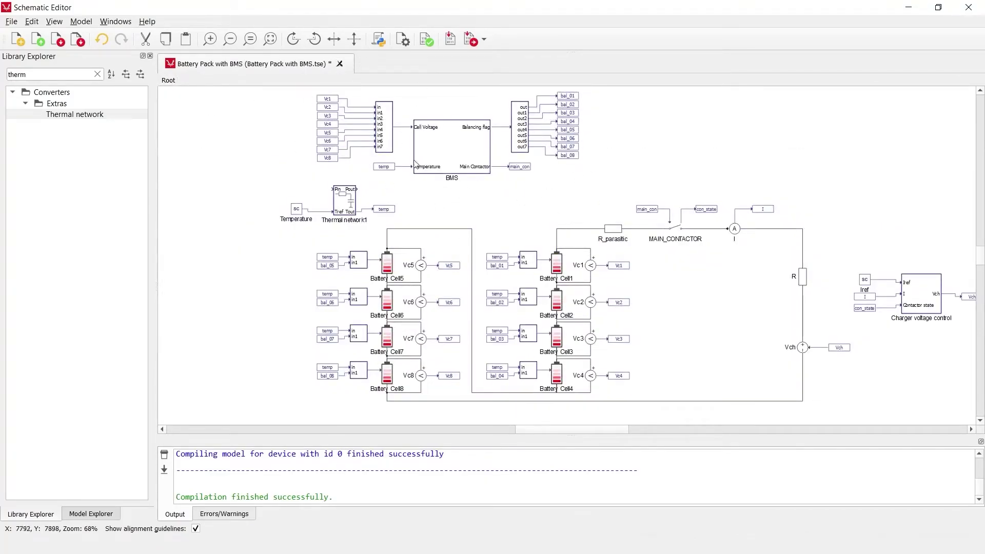
Examine the BMS block with its connected signal tags and the properties of the bal_01 balancing tag.
click(475, 148)
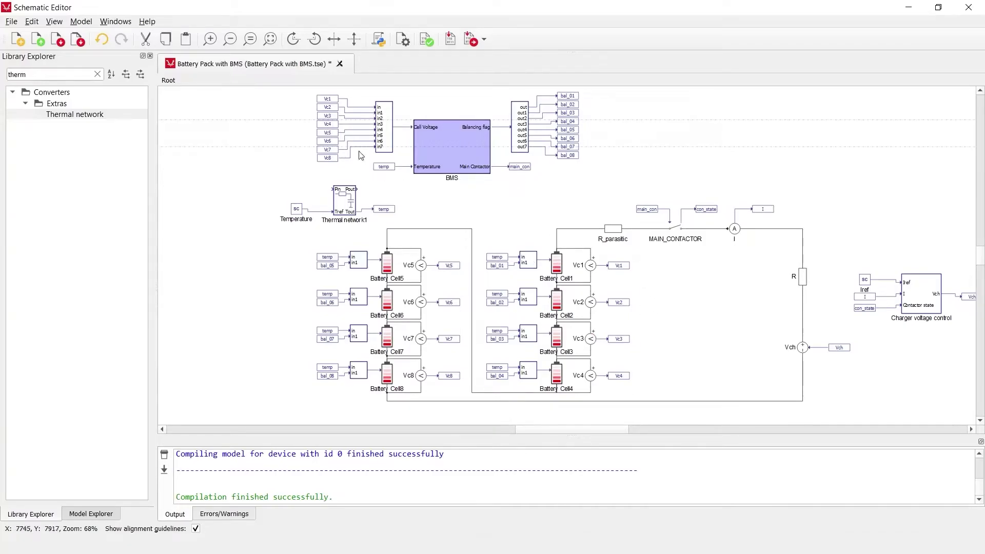
drag(301, 93, 594, 178)
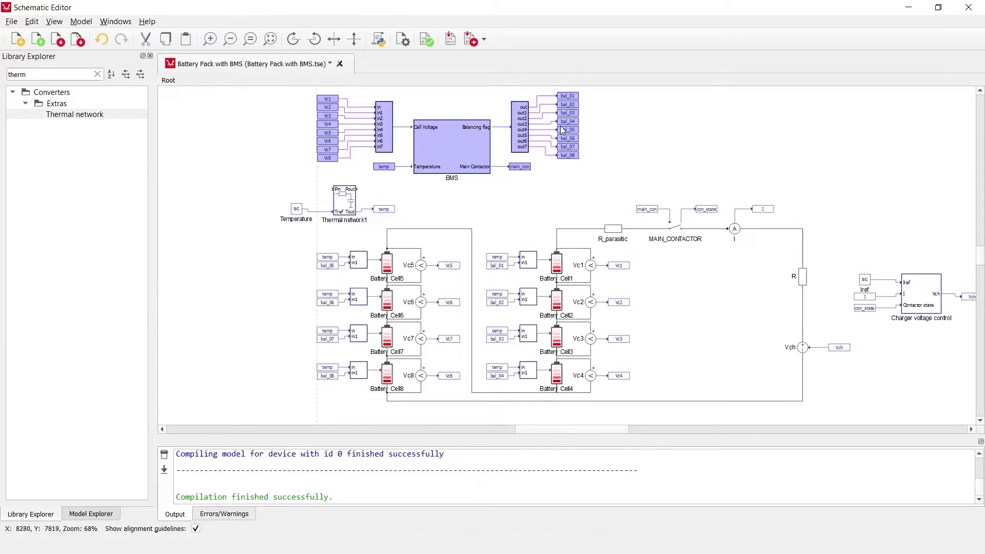
click(600, 146)
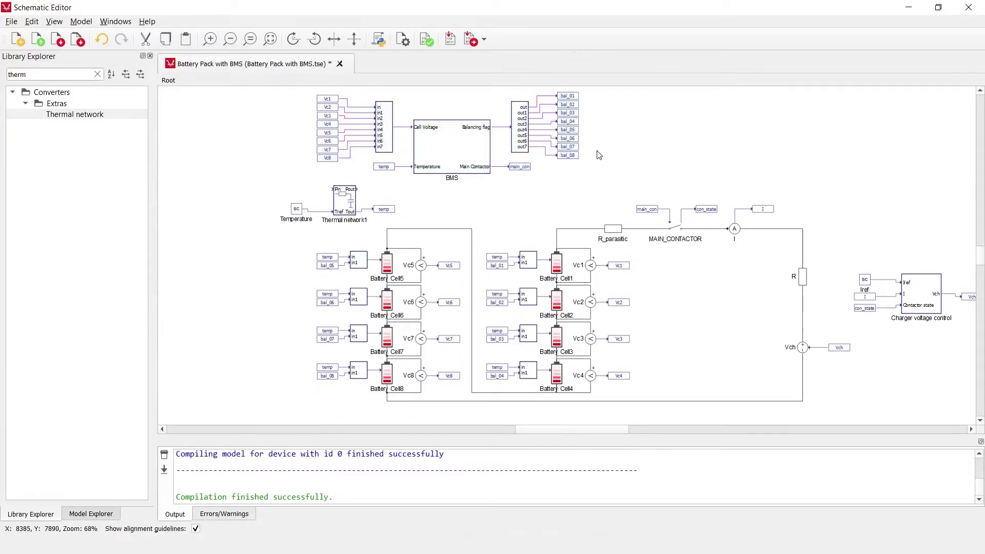
double_click(573, 98)
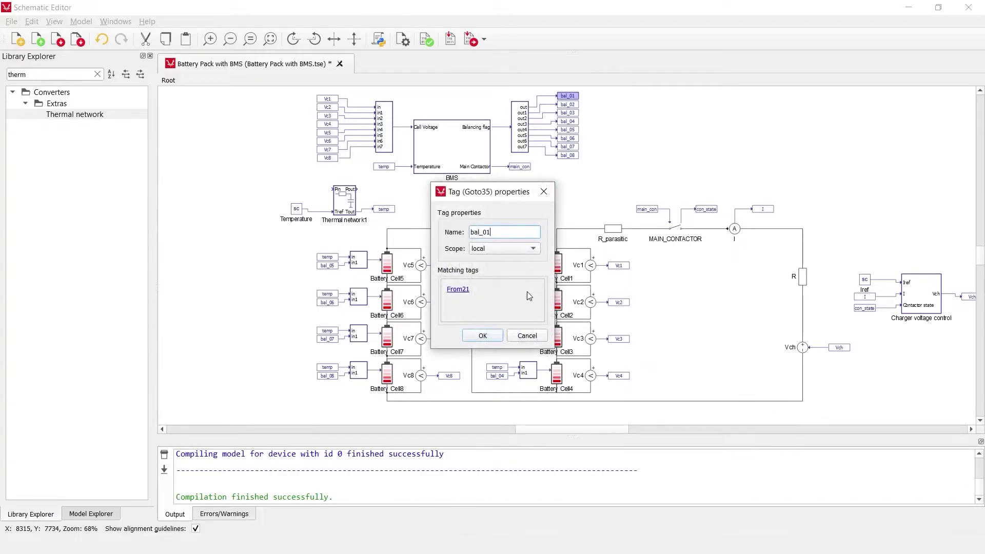
click(527, 336)
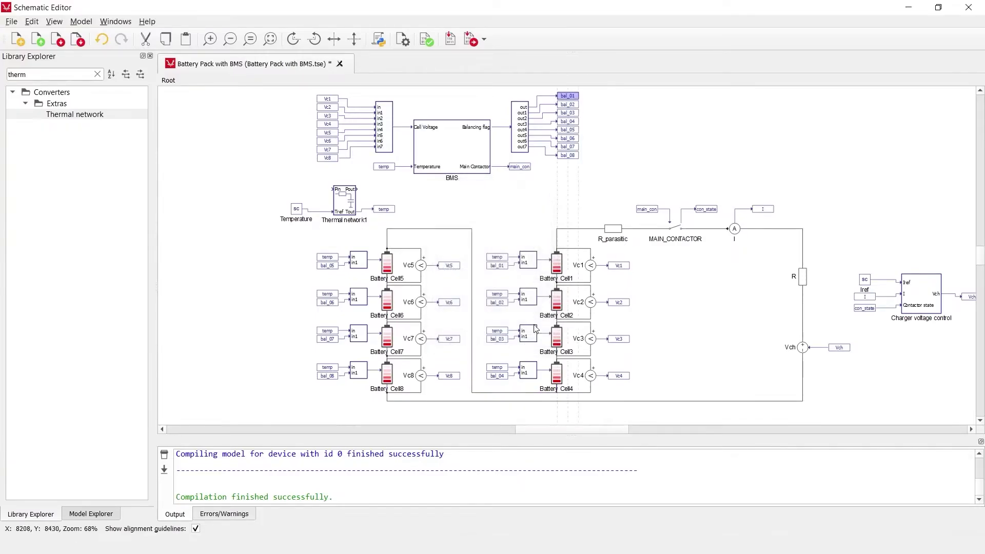
Search the component library for "digi" and place a Digital Input beside the tags feeding Battery Cell5.
double_click(67, 77)
text(digi)
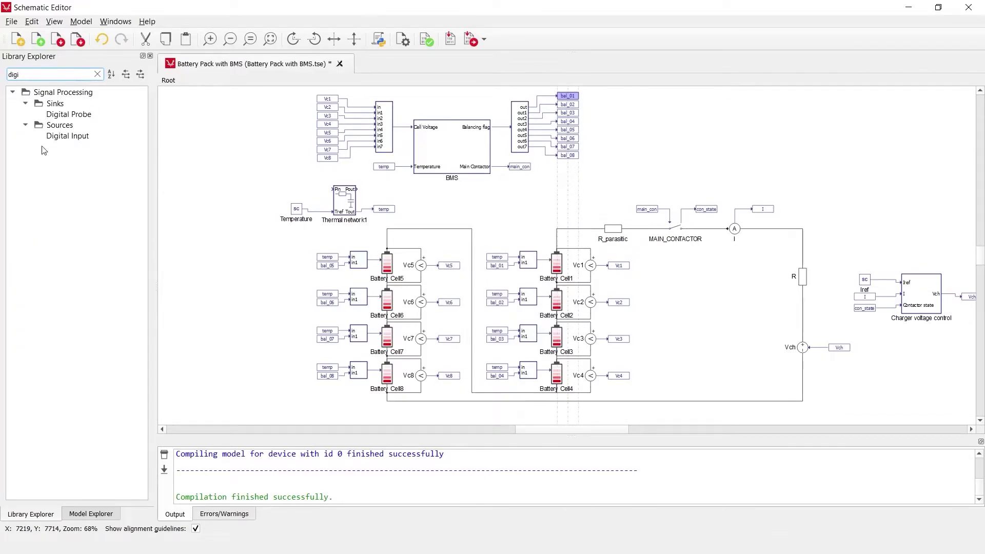
drag(73, 138, 272, 261)
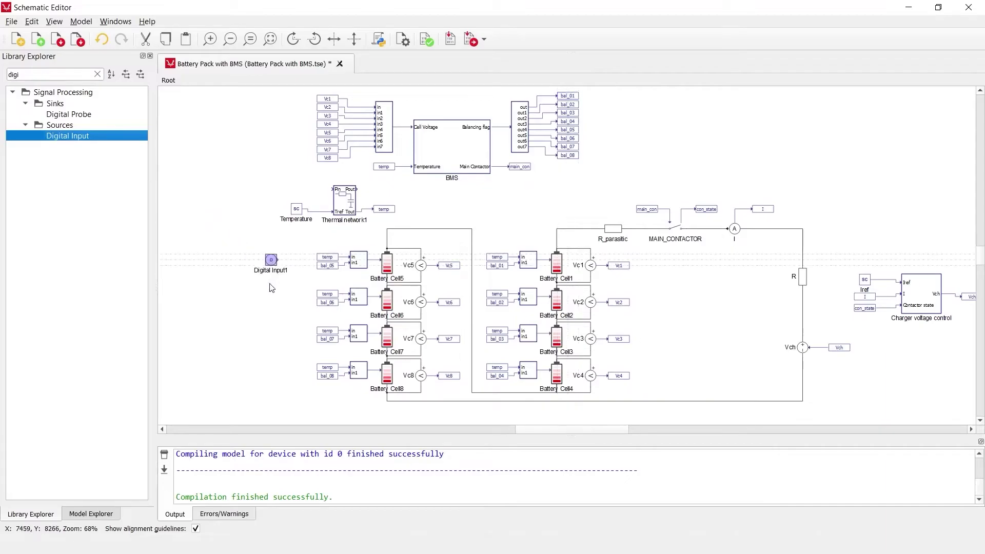